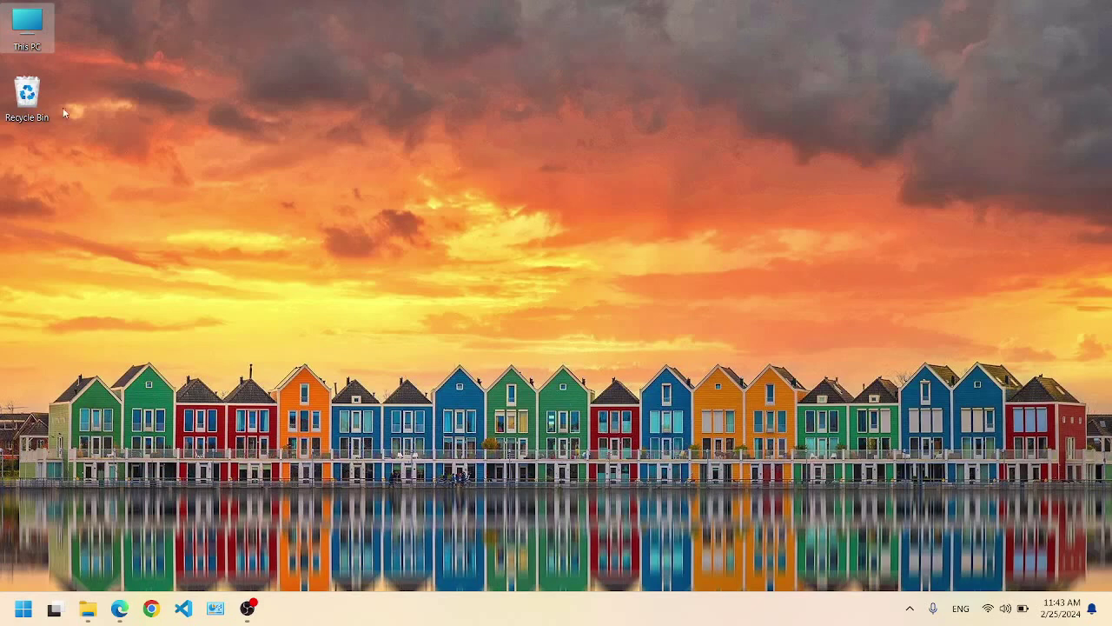
Open This PC and look over the Local Disk (C:) and D (D:) drives.
click(26, 35)
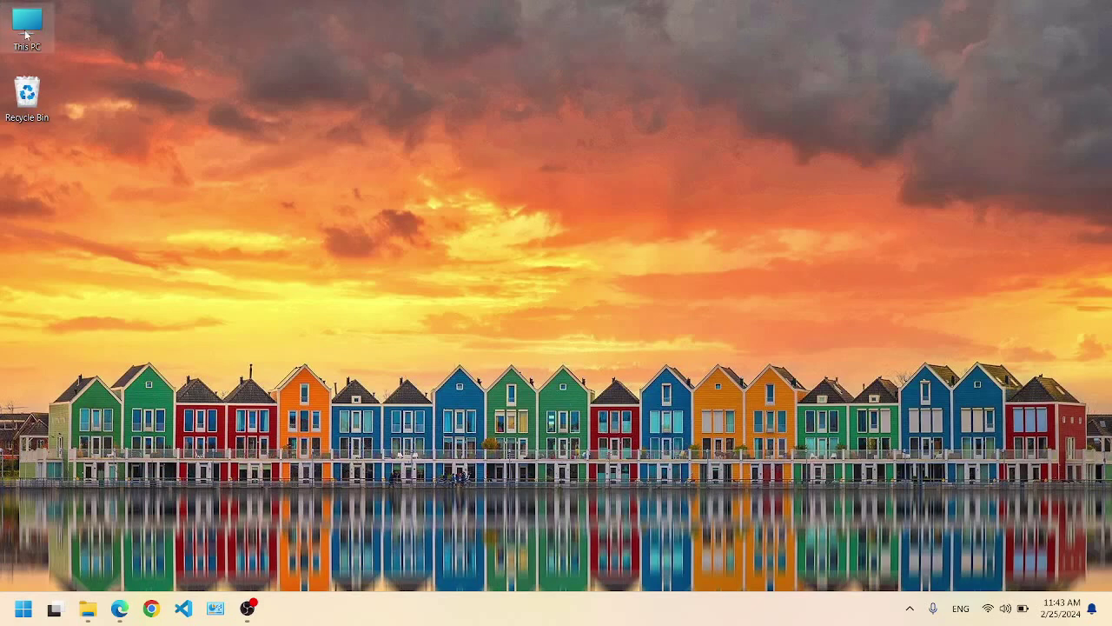
double_click(26, 33)
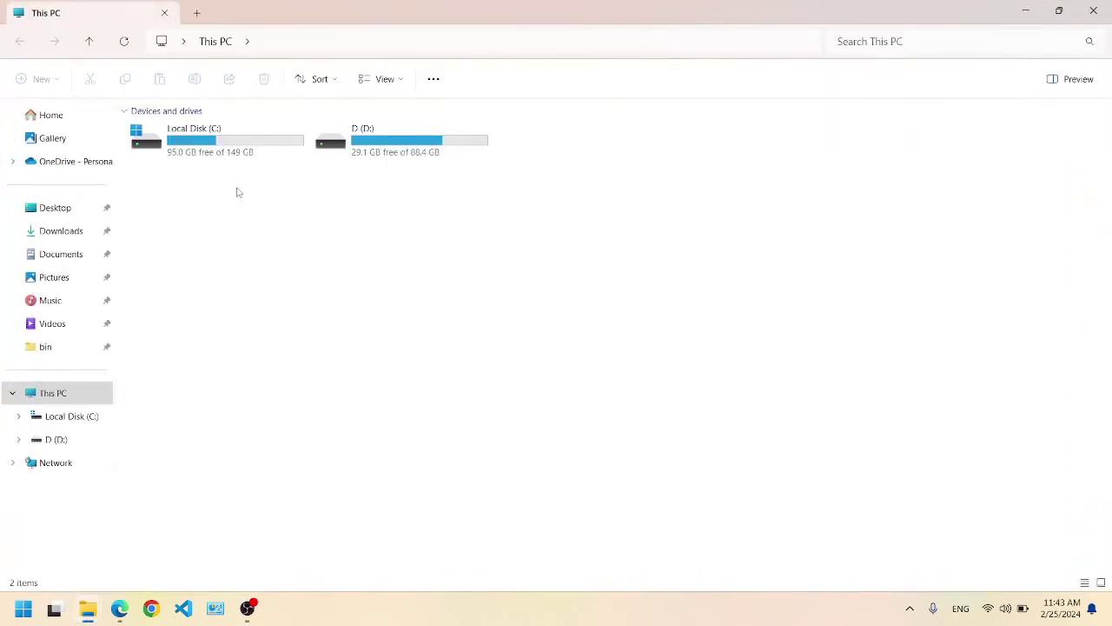
click(233, 160)
click(352, 163)
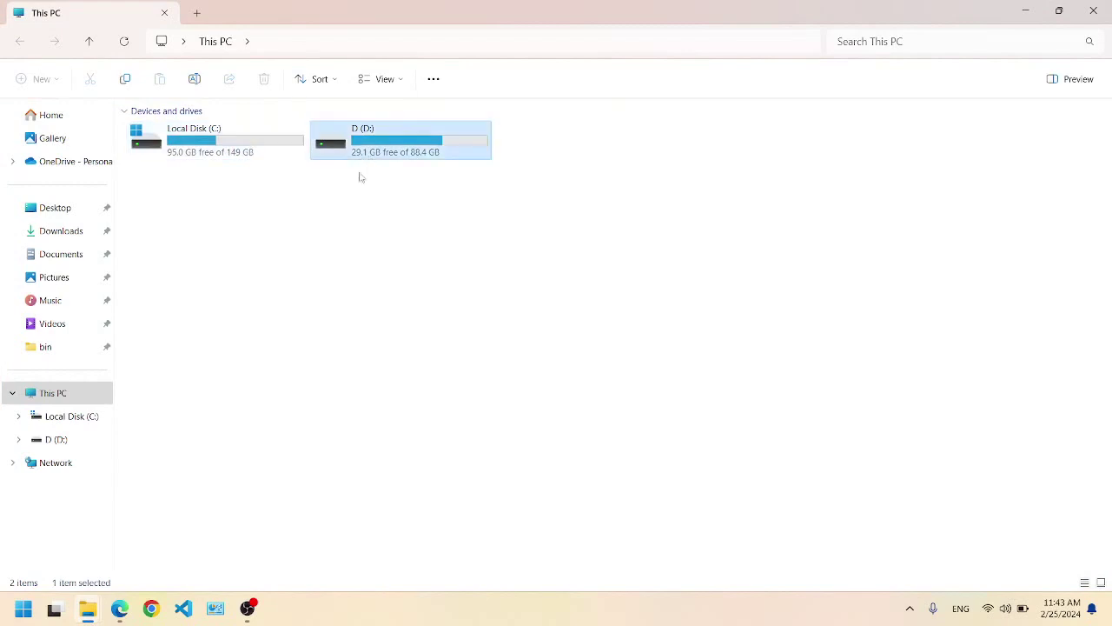
click(339, 224)
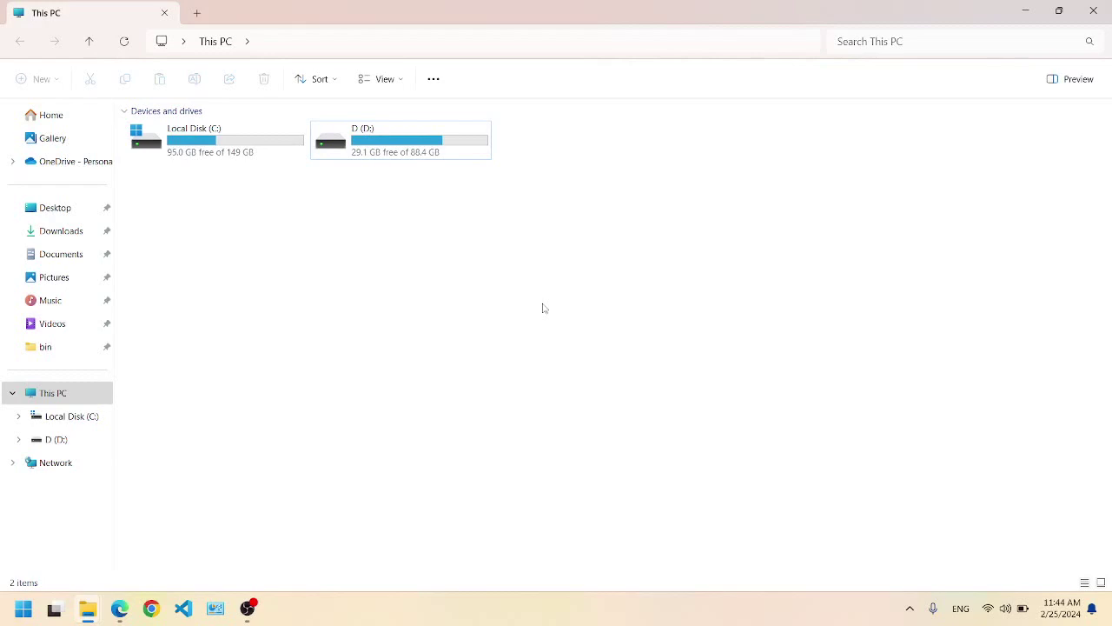
Open the user's profile folder inside Users on Local Disk (C:).
double_click(223, 150)
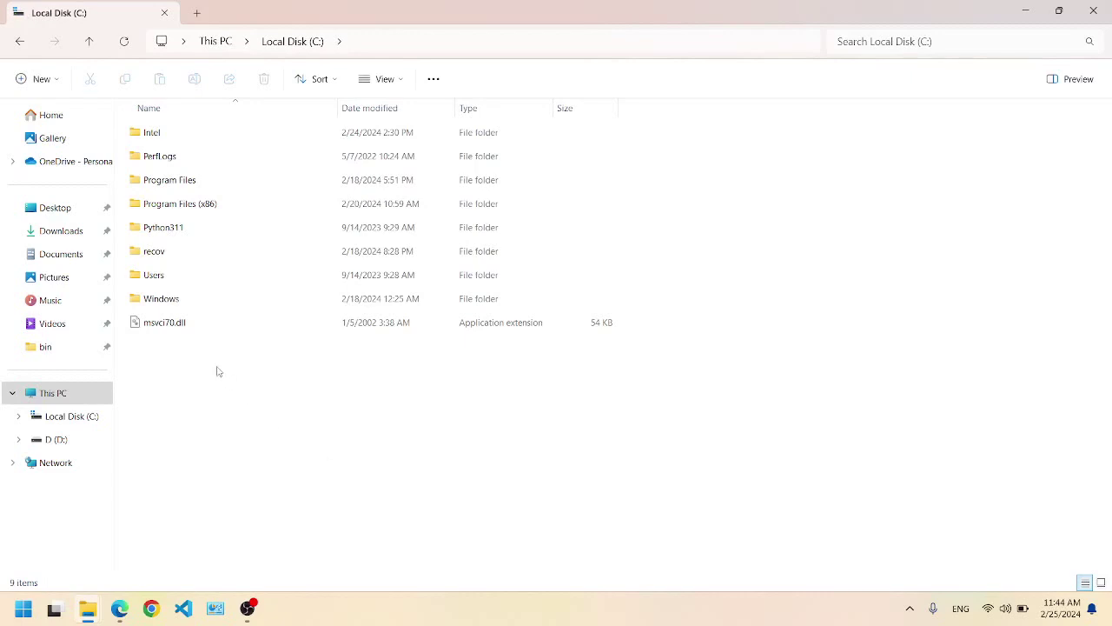
click(163, 303)
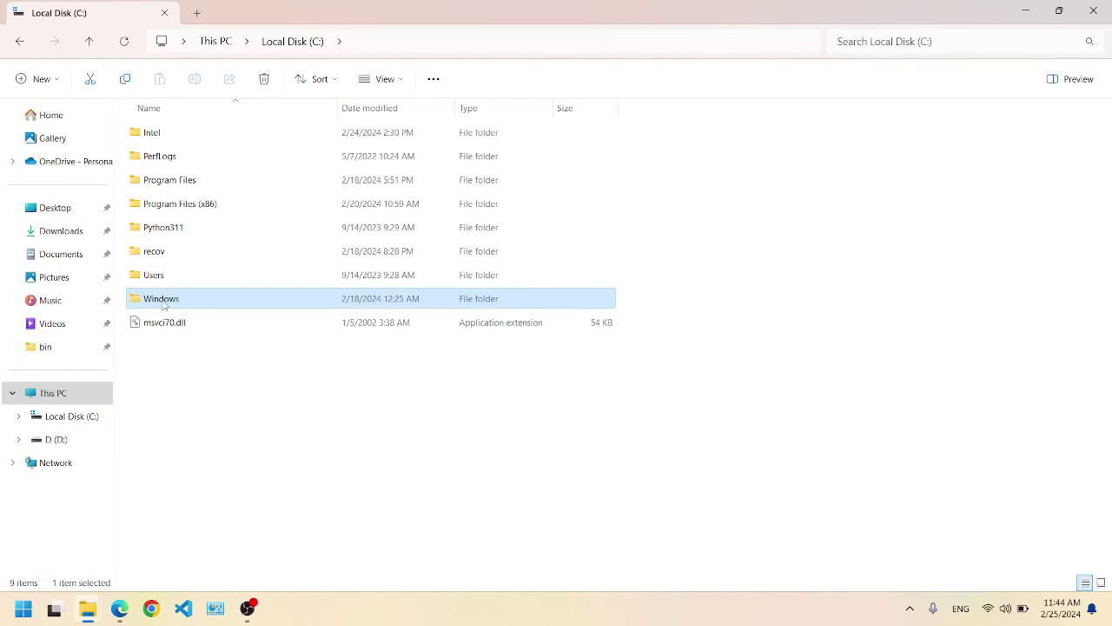
click(181, 184)
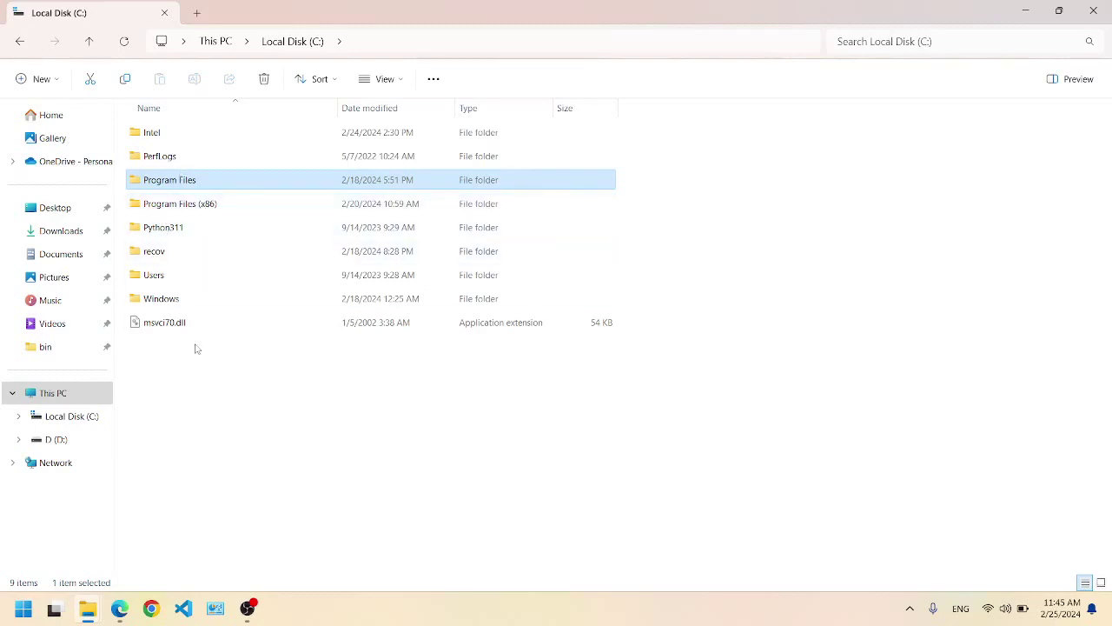
double_click(156, 276)
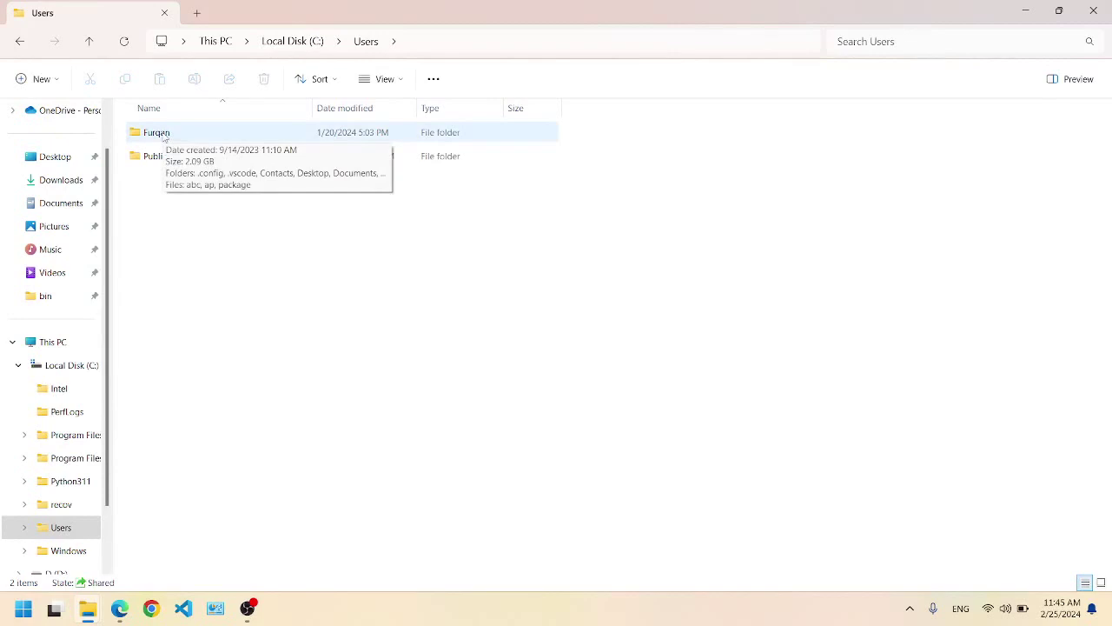
double_click(164, 135)
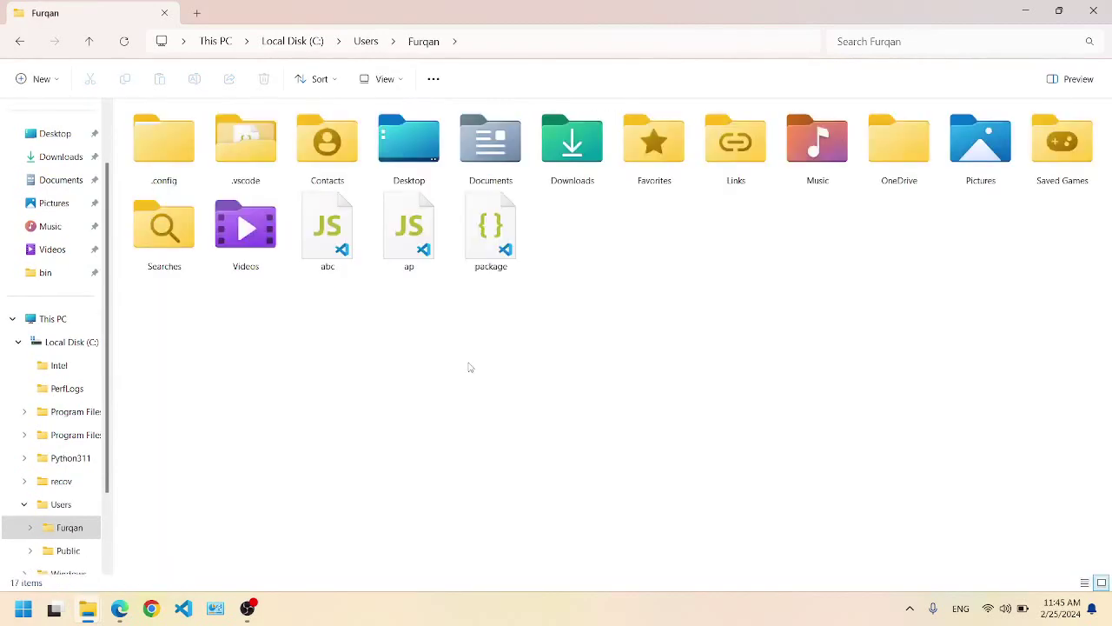
Examine the Desktop, Documents, Downloads, Music, Pictures, Videos and Favorites folders in the user's profile folder.
click(390, 154)
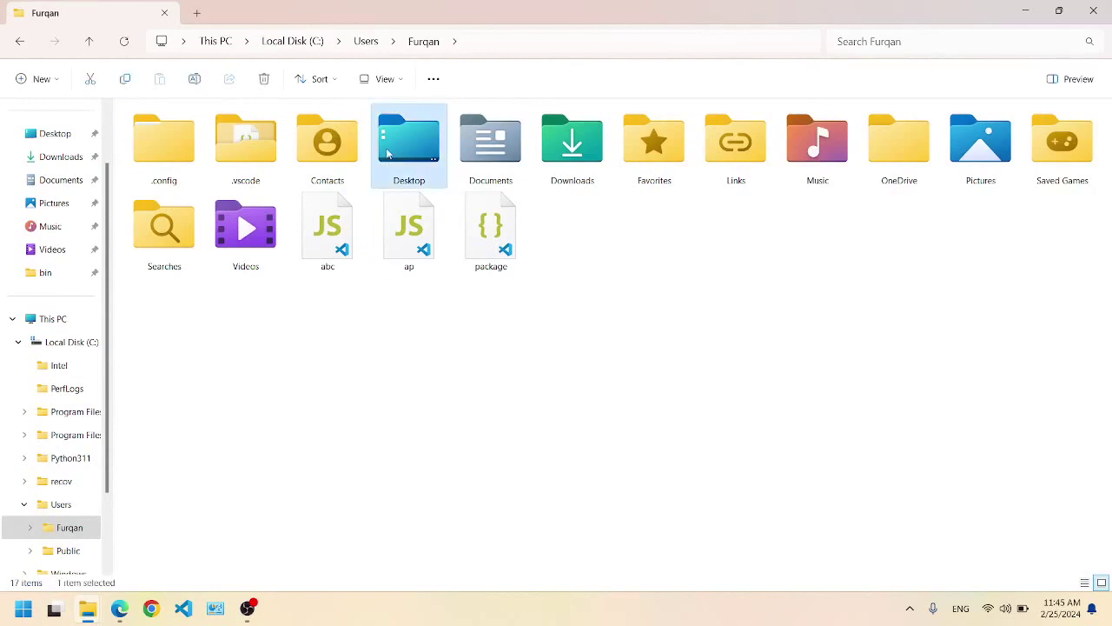
click(505, 149)
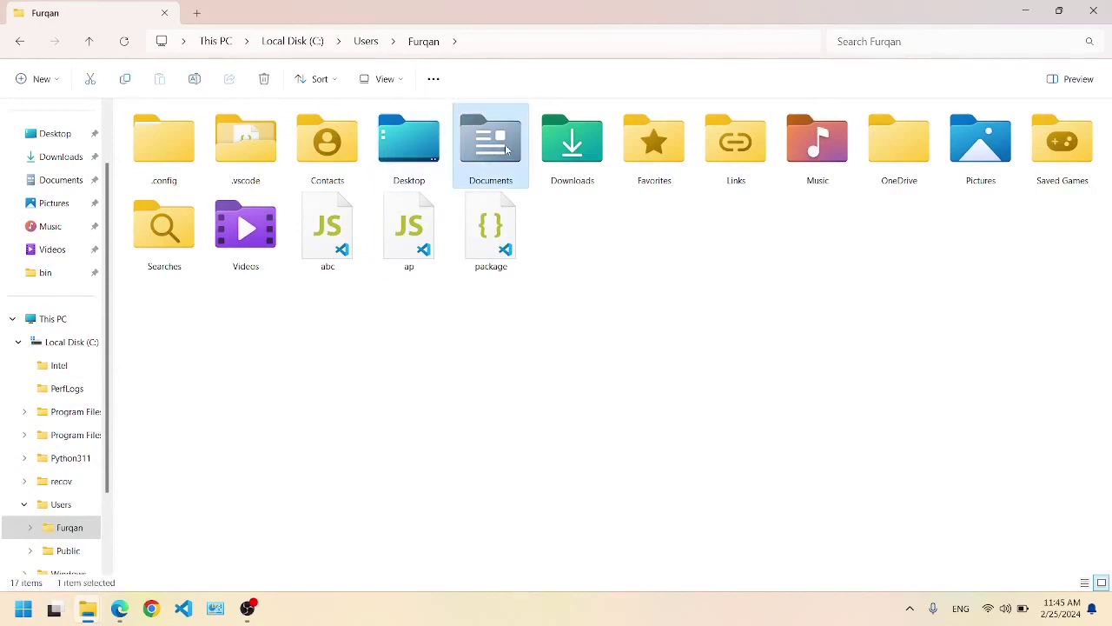
click(585, 145)
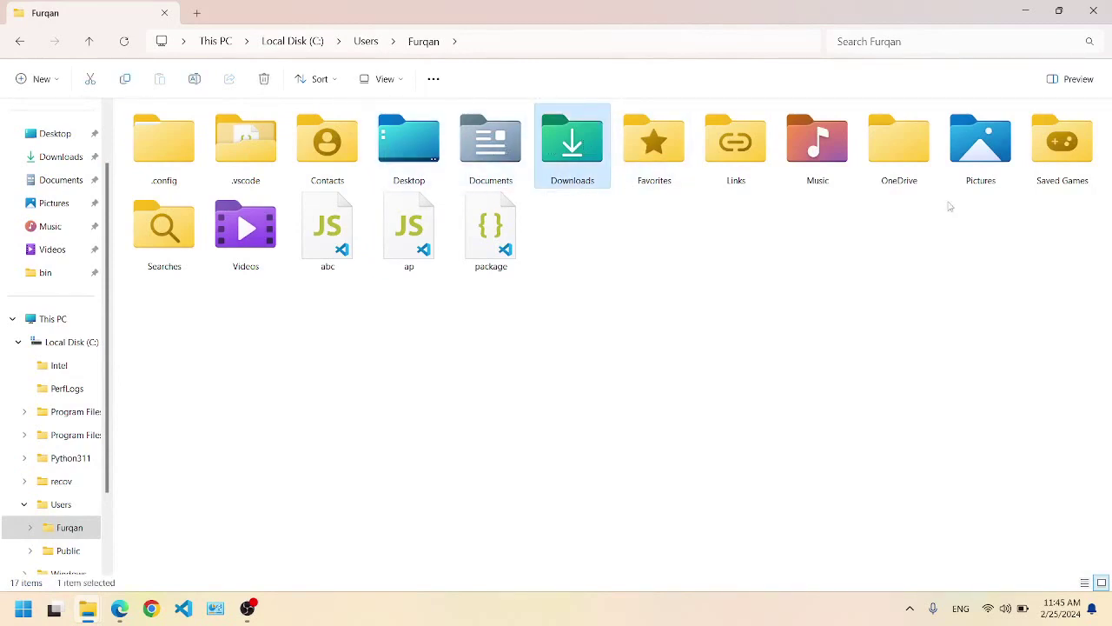
click(825, 162)
click(976, 148)
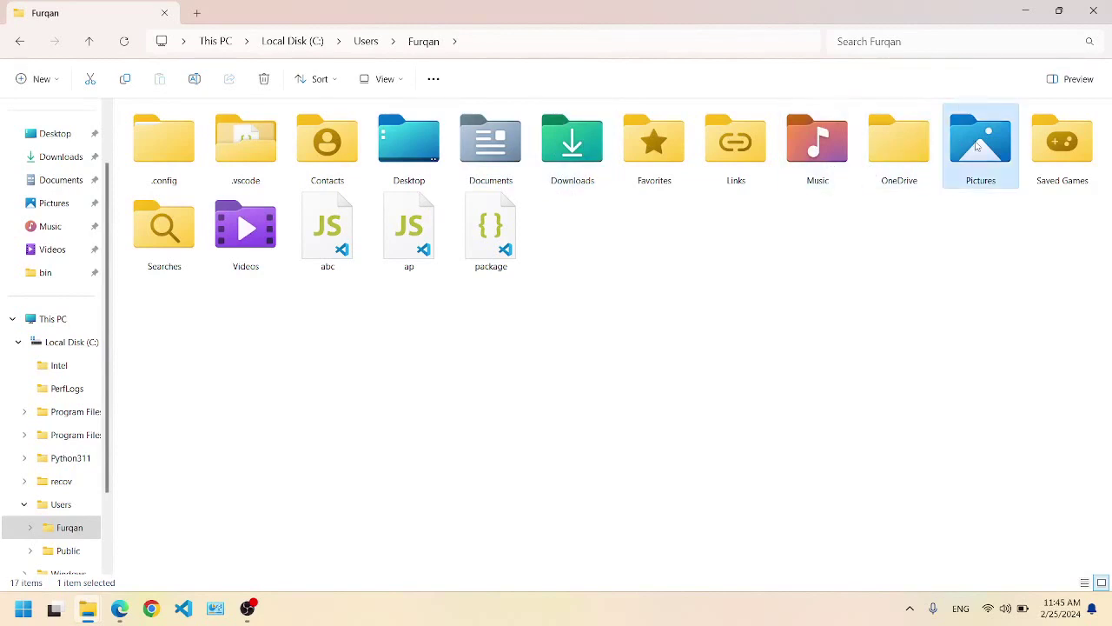
click(243, 236)
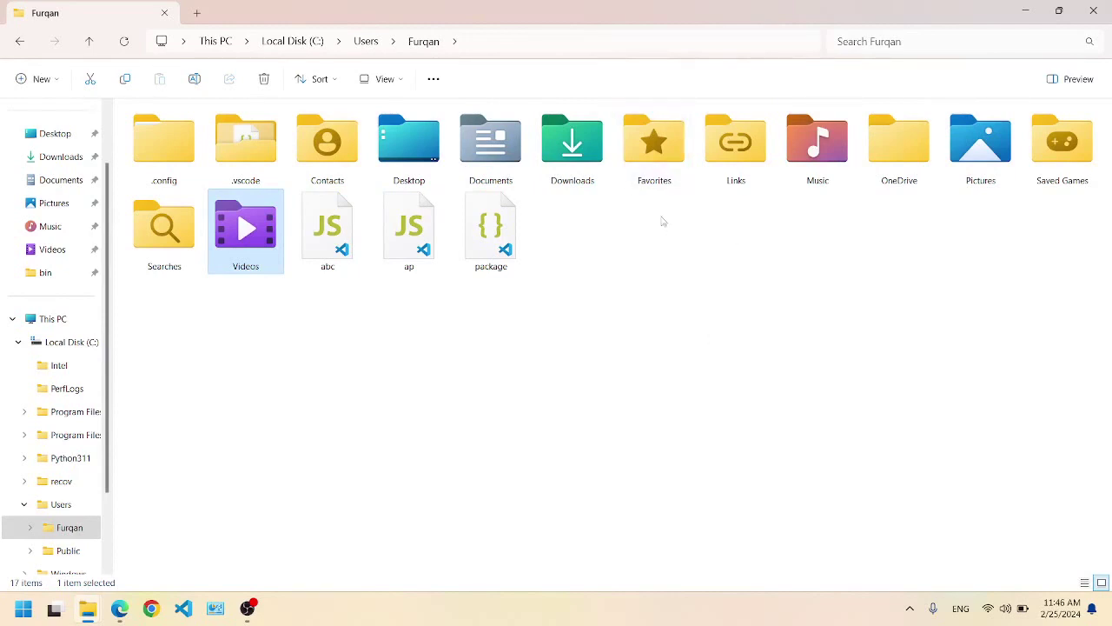
click(644, 163)
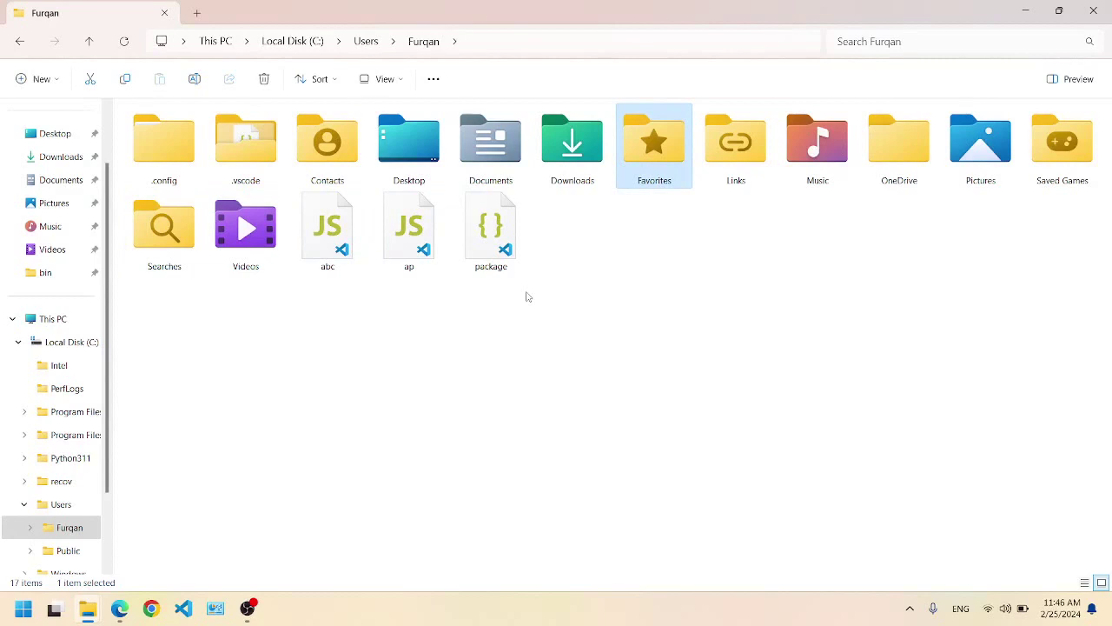
click(410, 168)
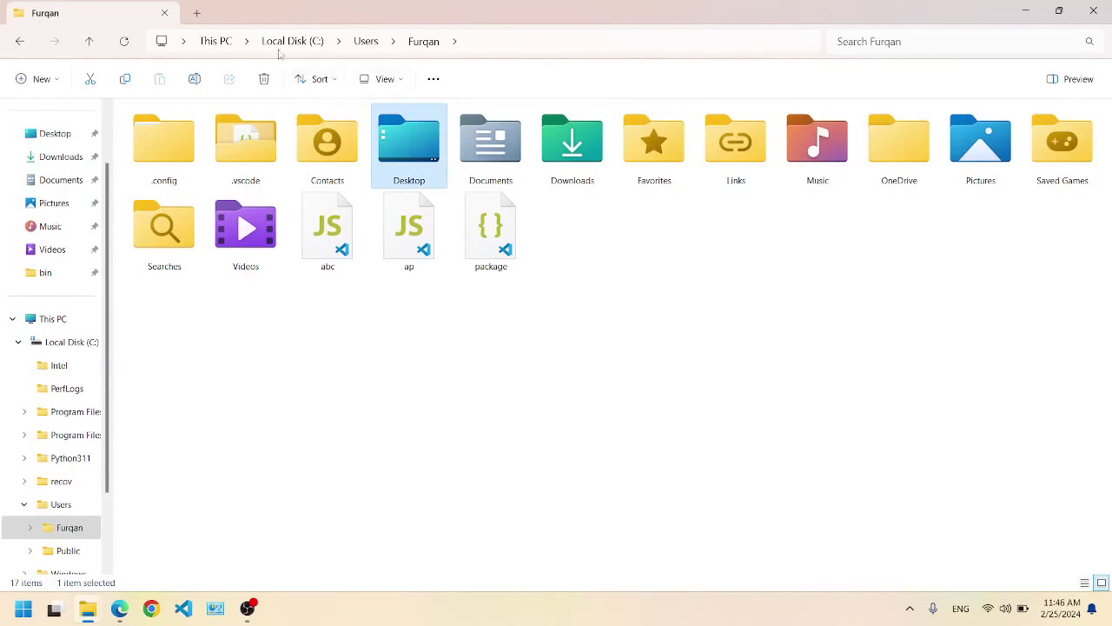
Check the Desktop folder's location in its Properties, leaving the settings unchanged.
right_click(409, 135)
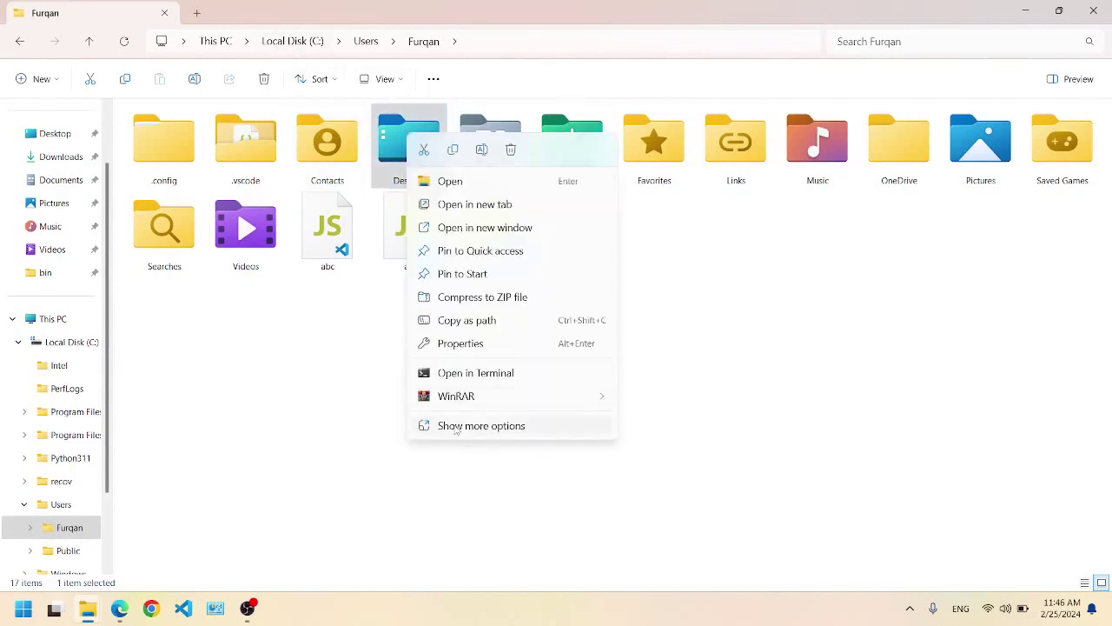
click(469, 353)
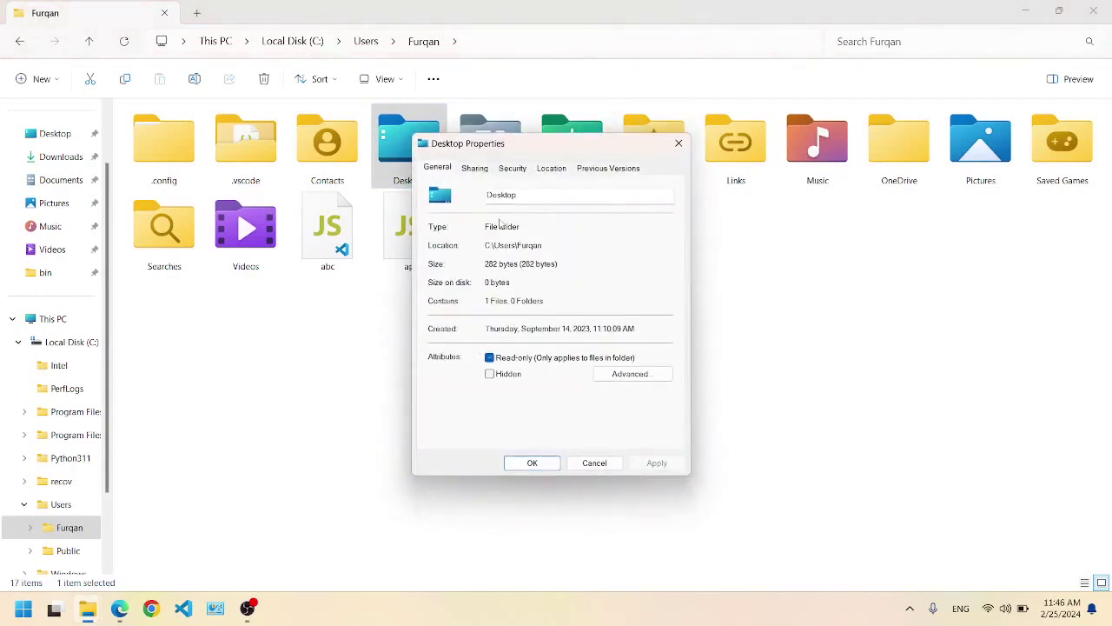
drag(533, 244, 549, 244)
click(535, 245)
drag(487, 246, 551, 247)
click(596, 464)
Go back through Local Disk (C:) to This PC and open drive D.
click(299, 50)
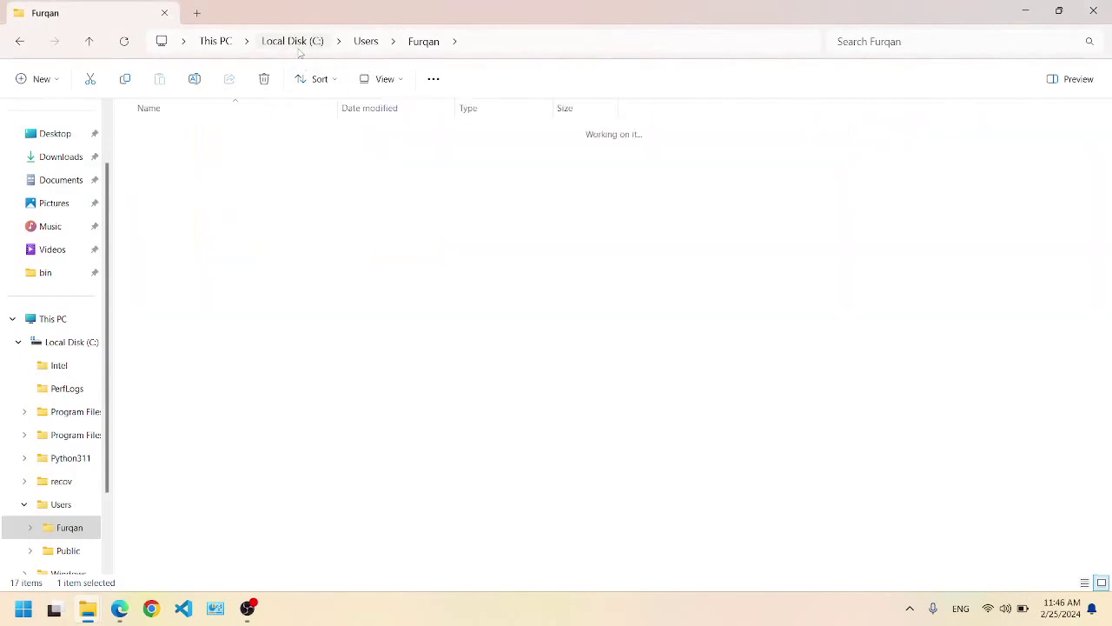
click(151, 300)
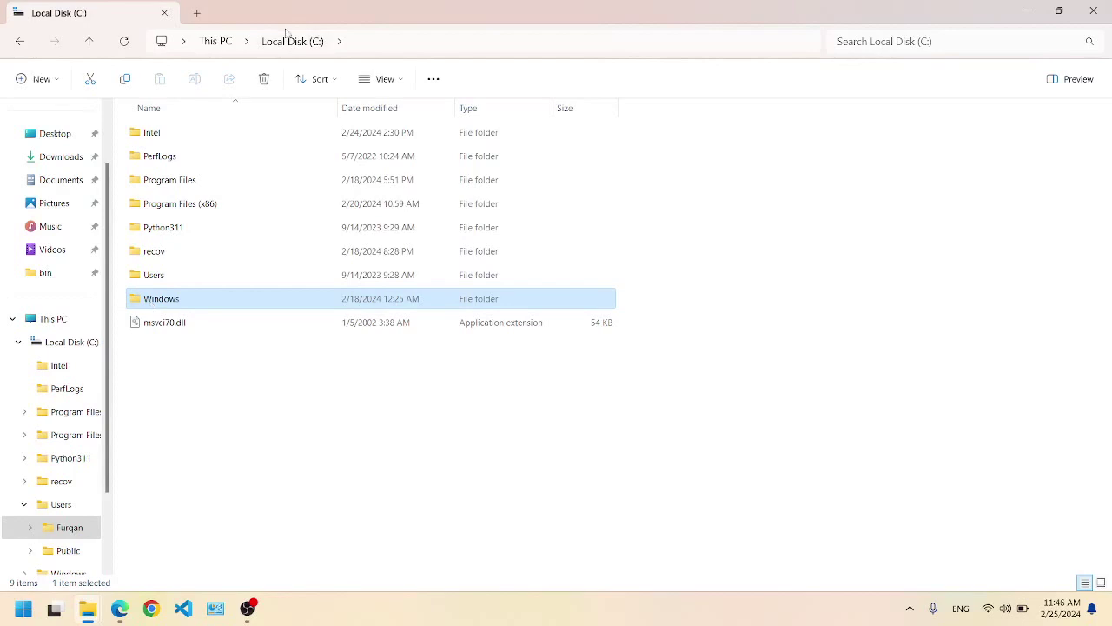
click(223, 41)
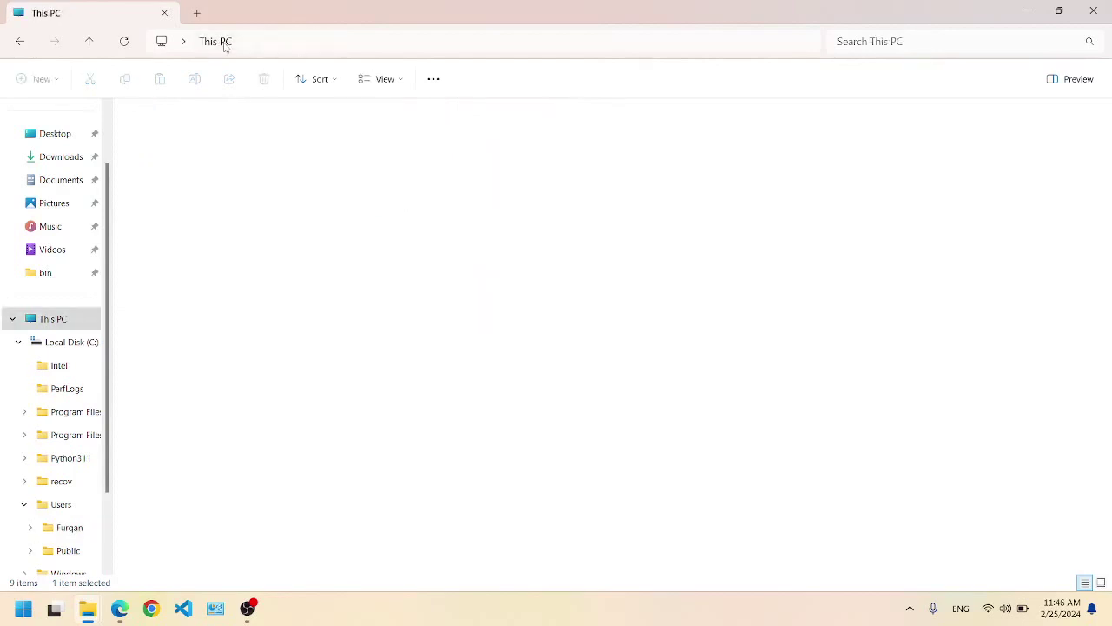
click(306, 275)
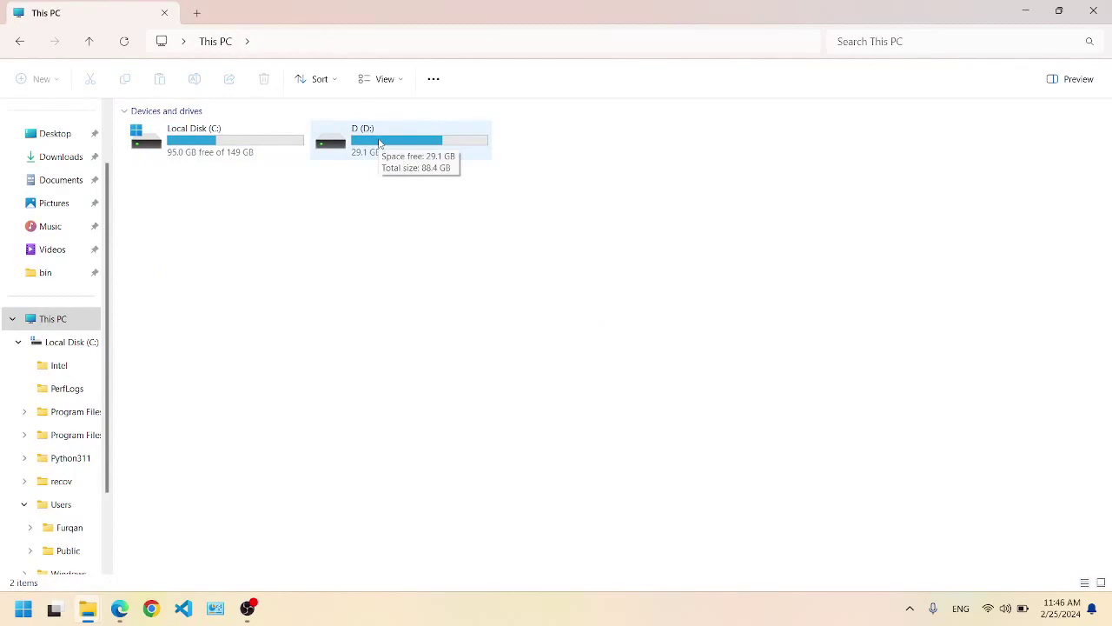
double_click(378, 143)
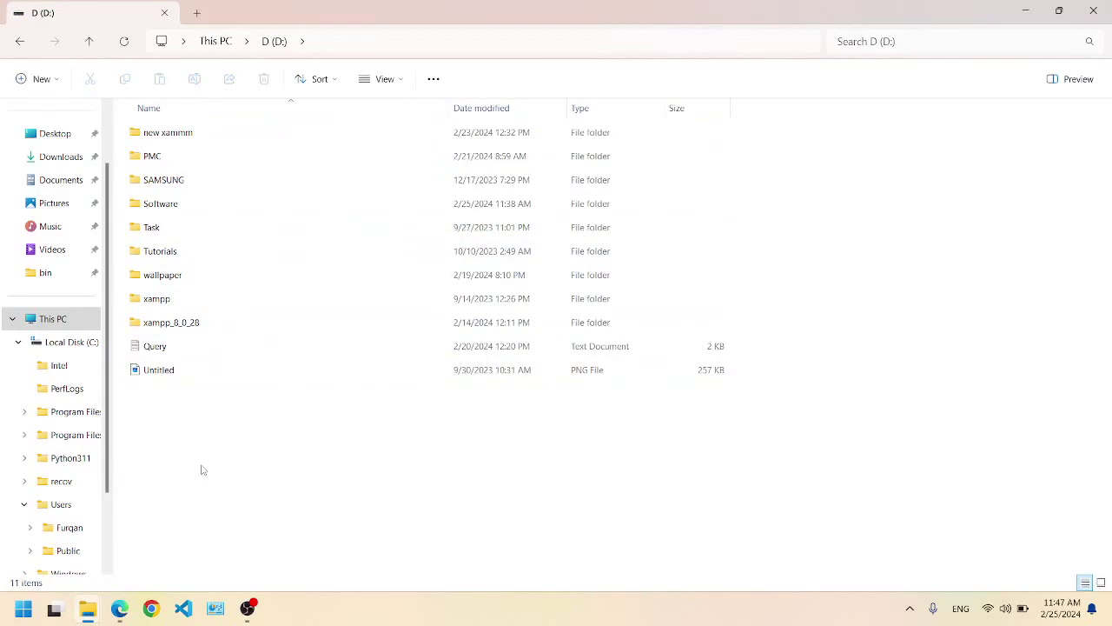
Create a new folder named My DATA in the root of drive D.
click(54, 85)
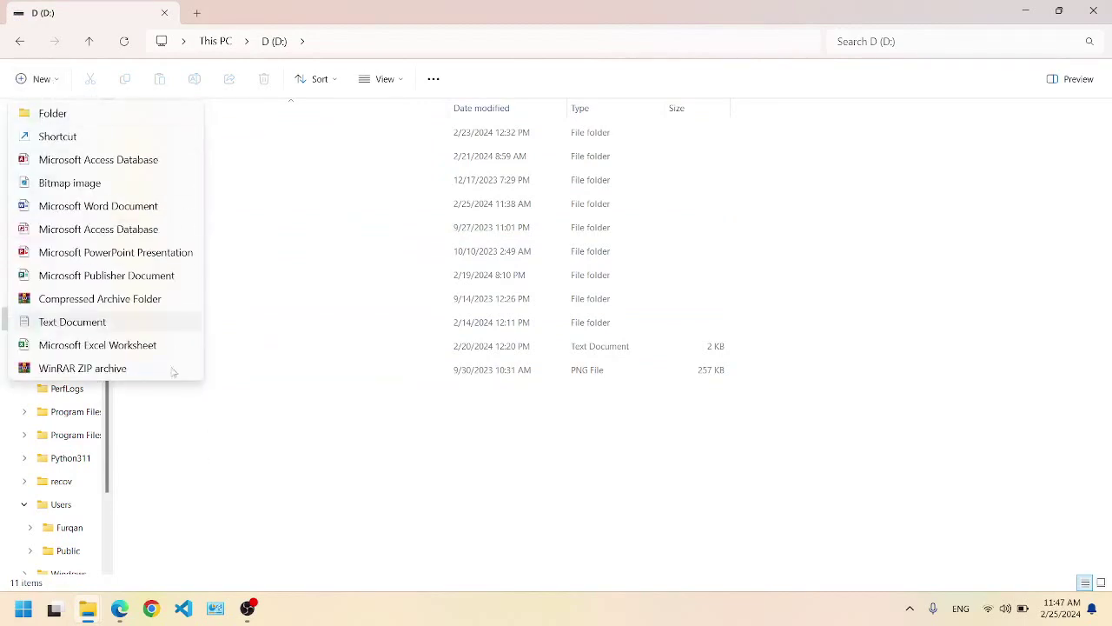
click(164, 426)
right_click(163, 429)
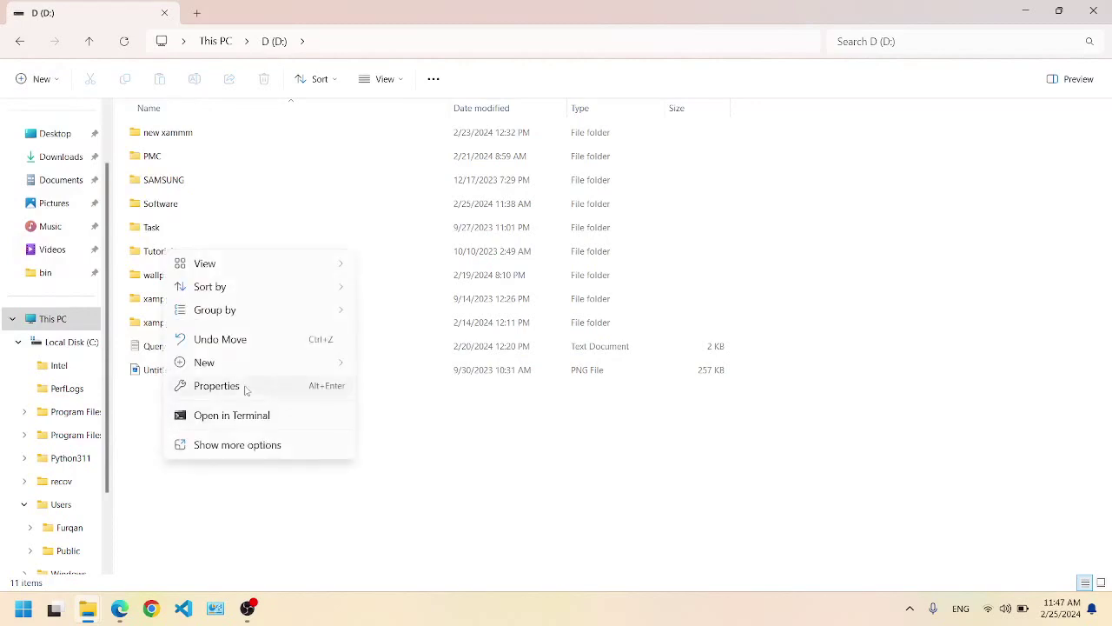
mouse_move(284, 369)
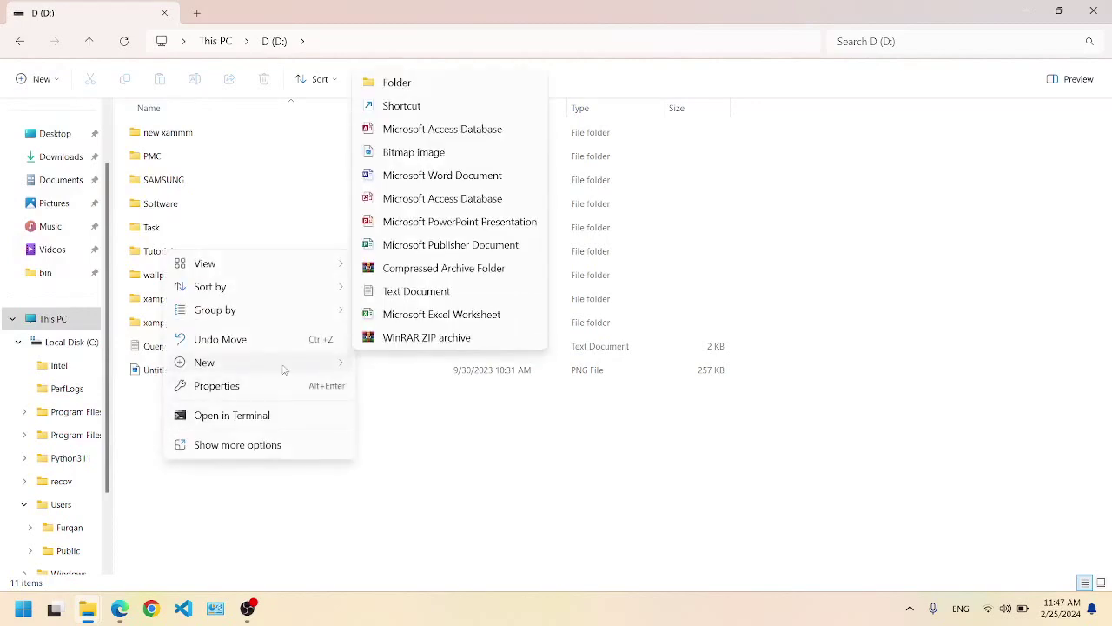
click(397, 85)
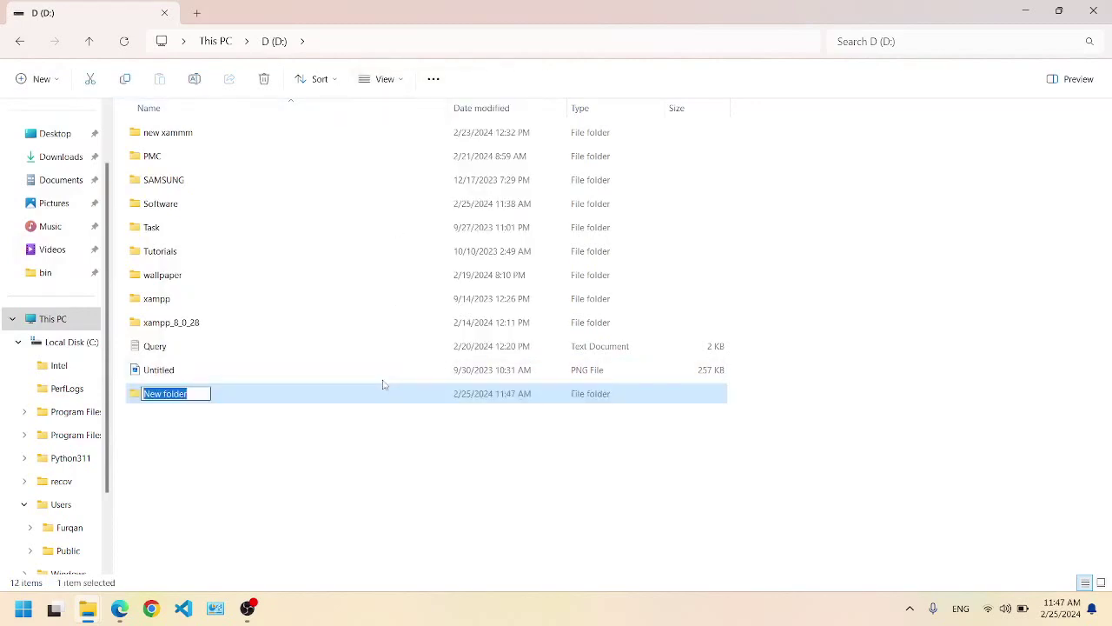
text(My D)
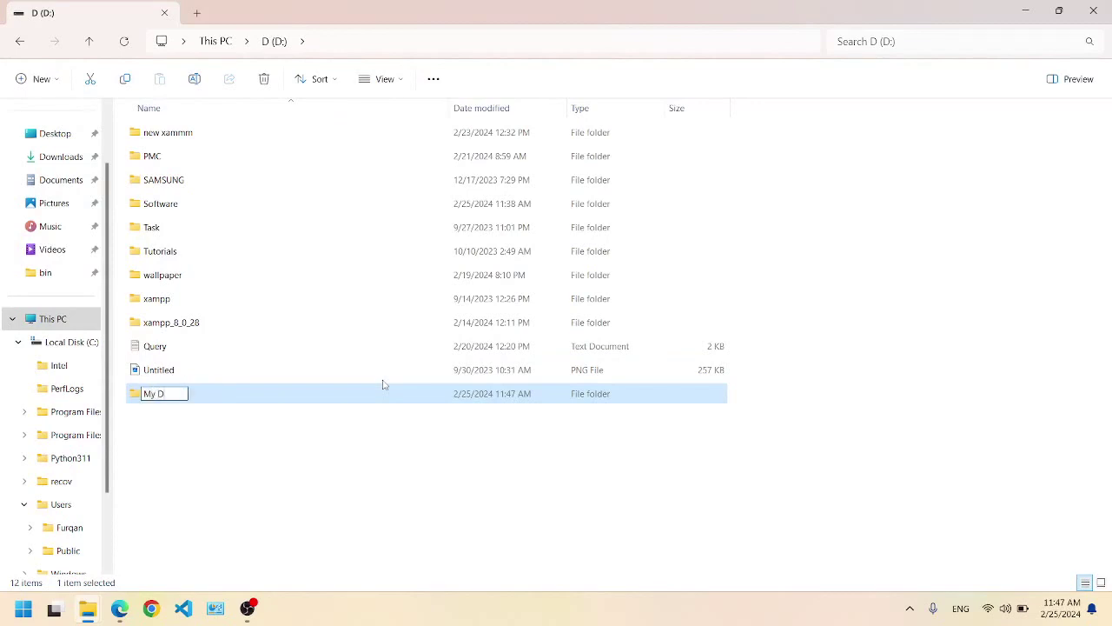
text(ATA)
key(Return)
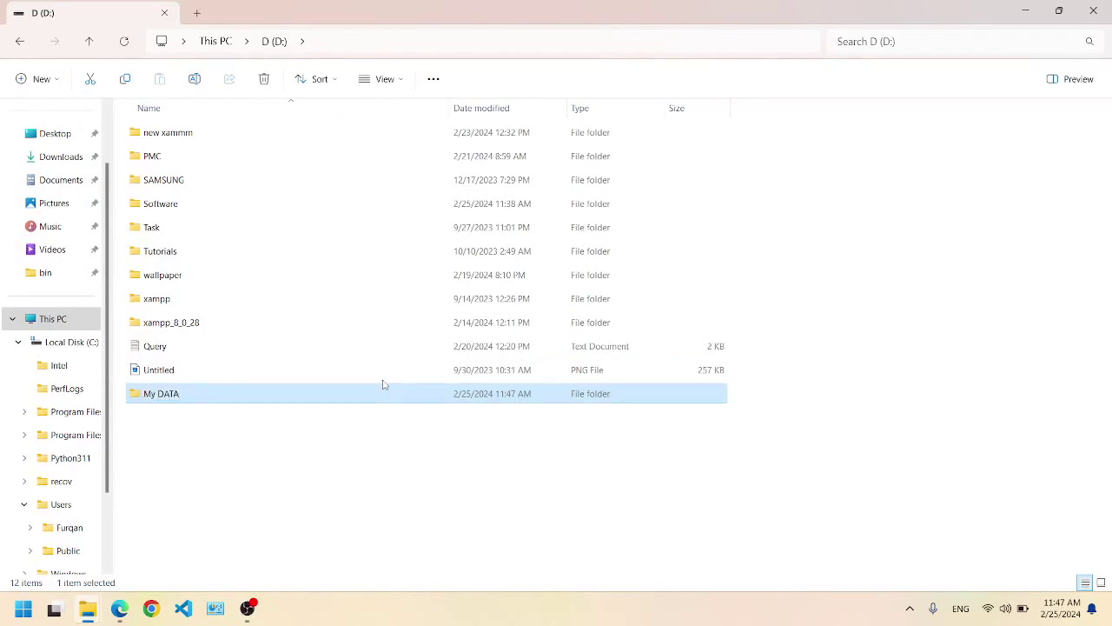
Open the My DATA folder and create a subfolder named Videos in it.
double_click(383, 393)
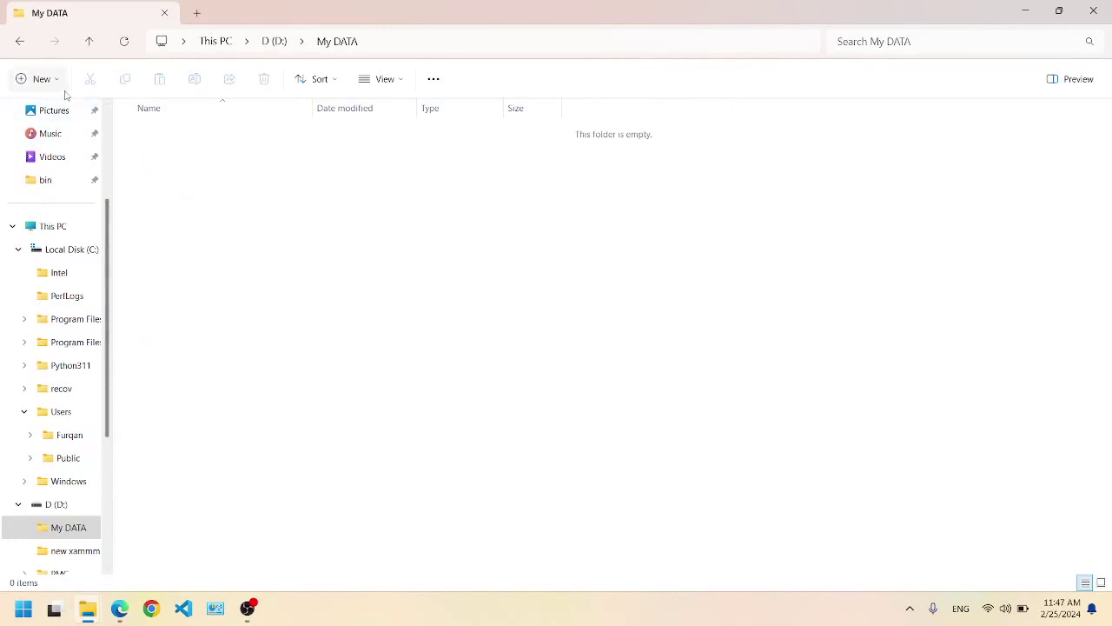
right_click(184, 171)
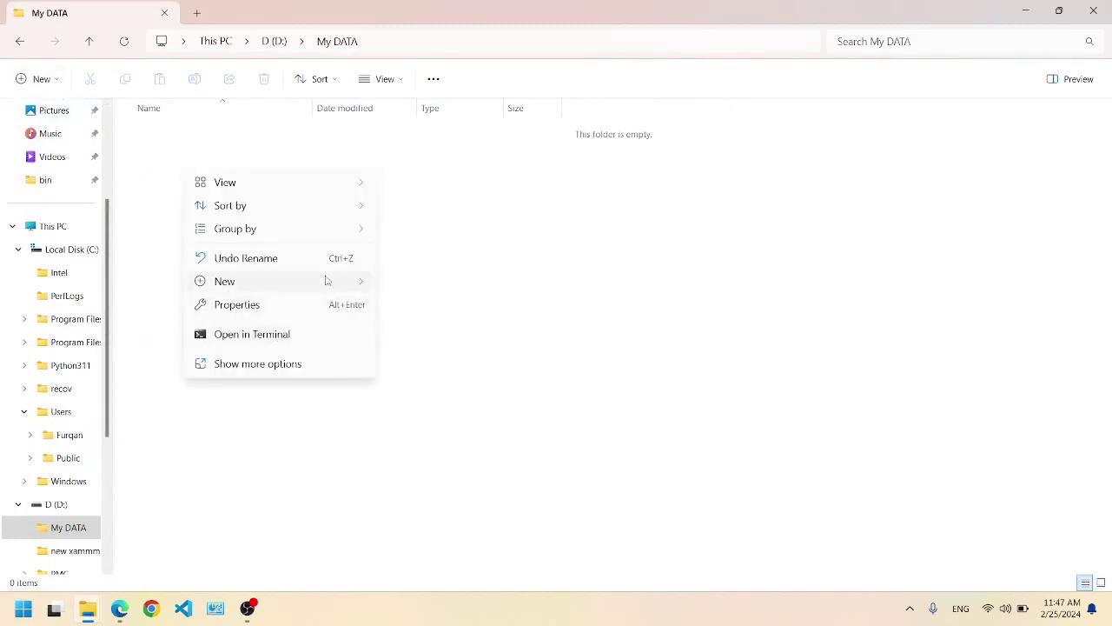
mouse_move(325, 278)
click(408, 292)
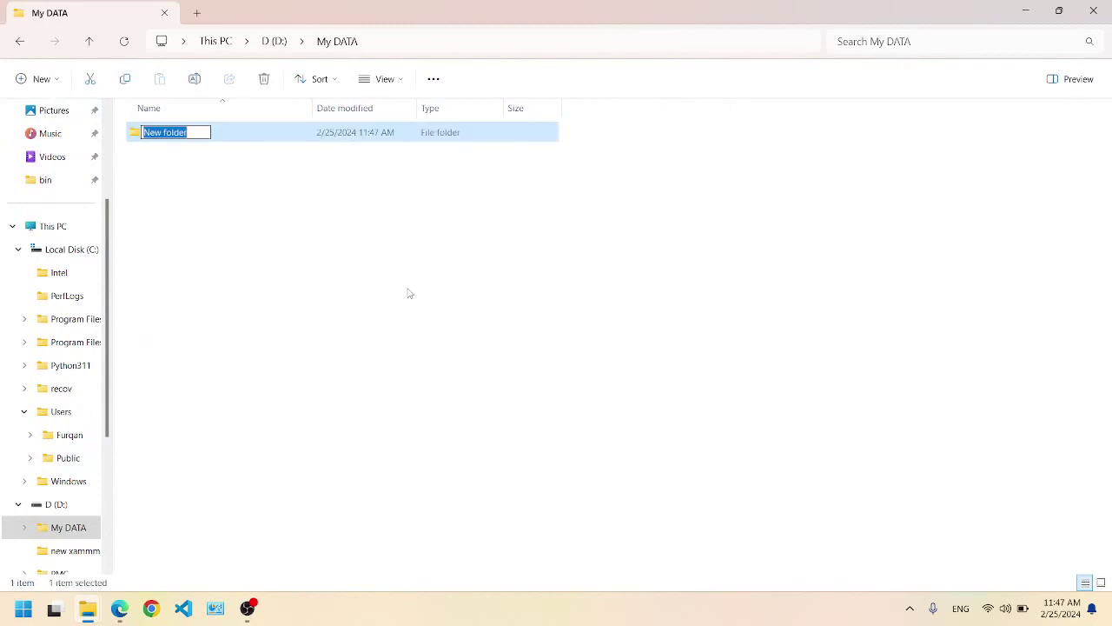
text(vIDEO)
key(BackSpace)
key(BackSpace)
key(BackSpace)
key(BackSpace)
key(BackSpace)
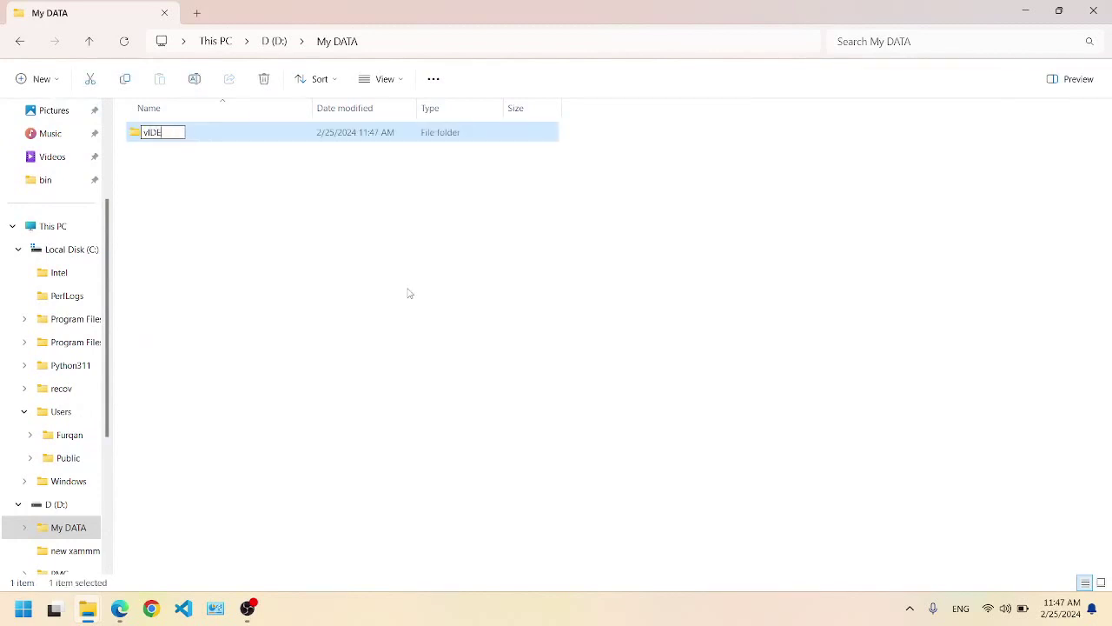
text(Videos)
key(Return)
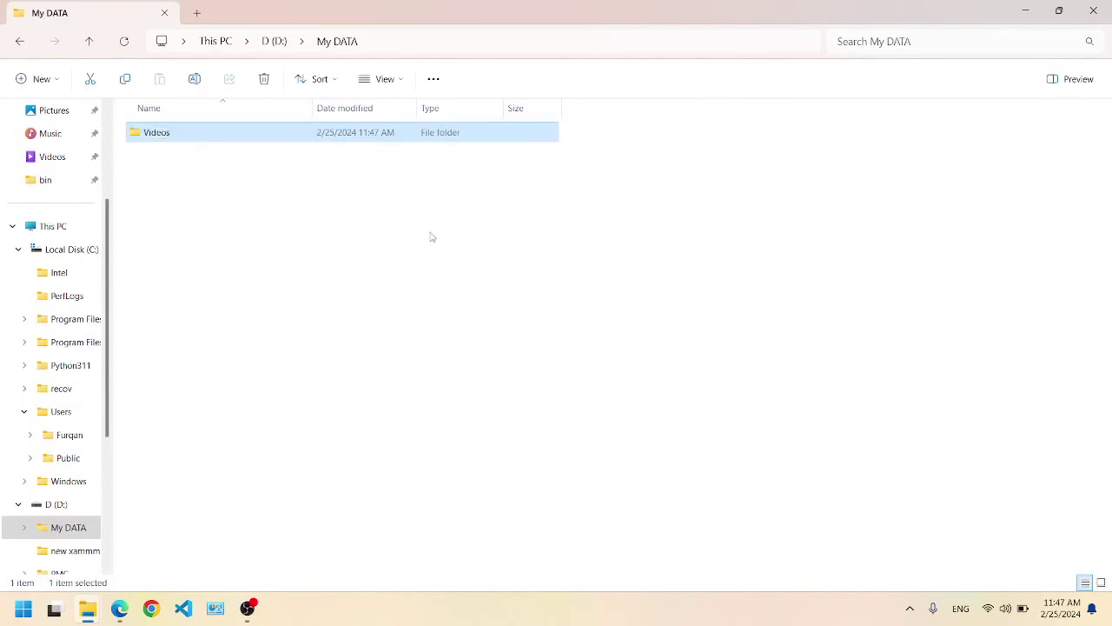
Create a new subfolder named Audios in the My DATA folder.
right_click(184, 190)
mouse_move(345, 309)
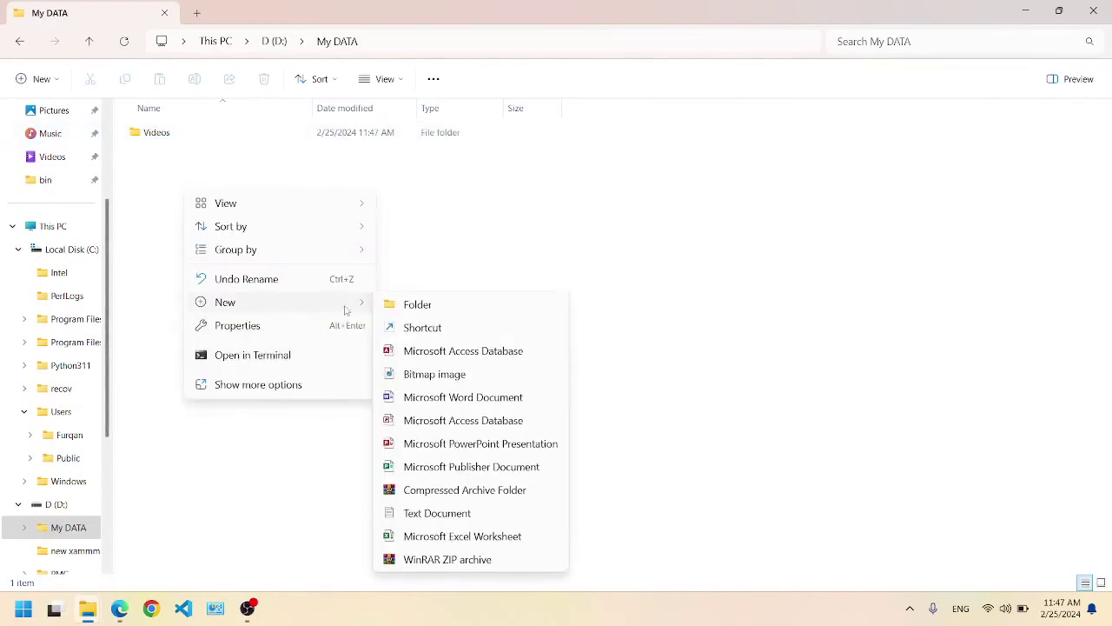
click(417, 304)
key(BackSpace)
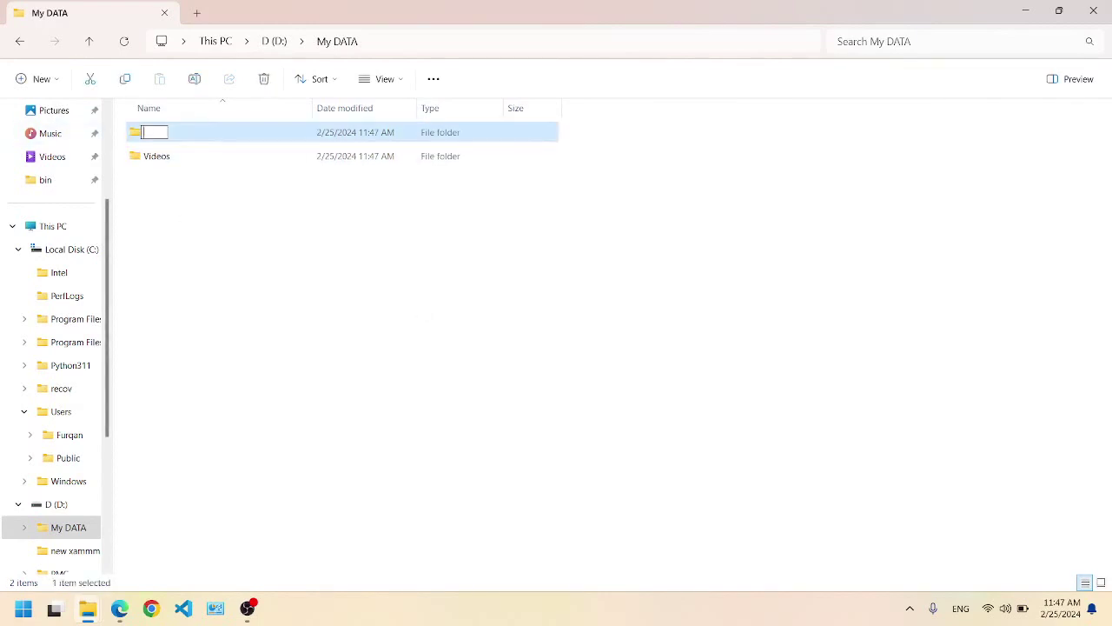
text(Audios)
key(Return)
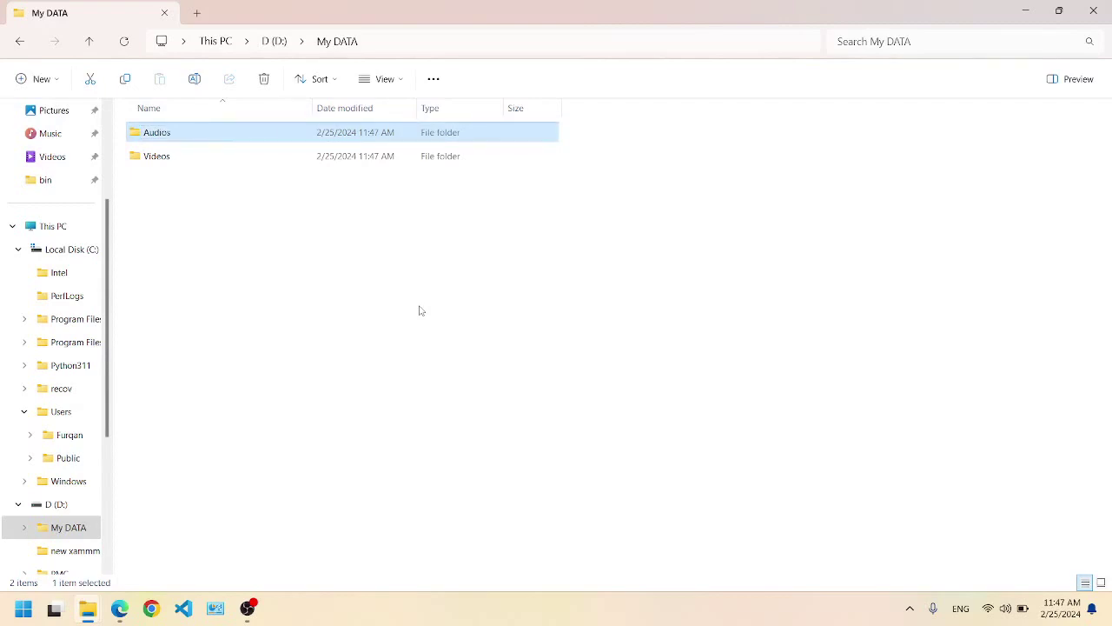
Add a subfolder named Documents to the My DATA folder.
right_click(249, 259)
mouse_move(357, 370)
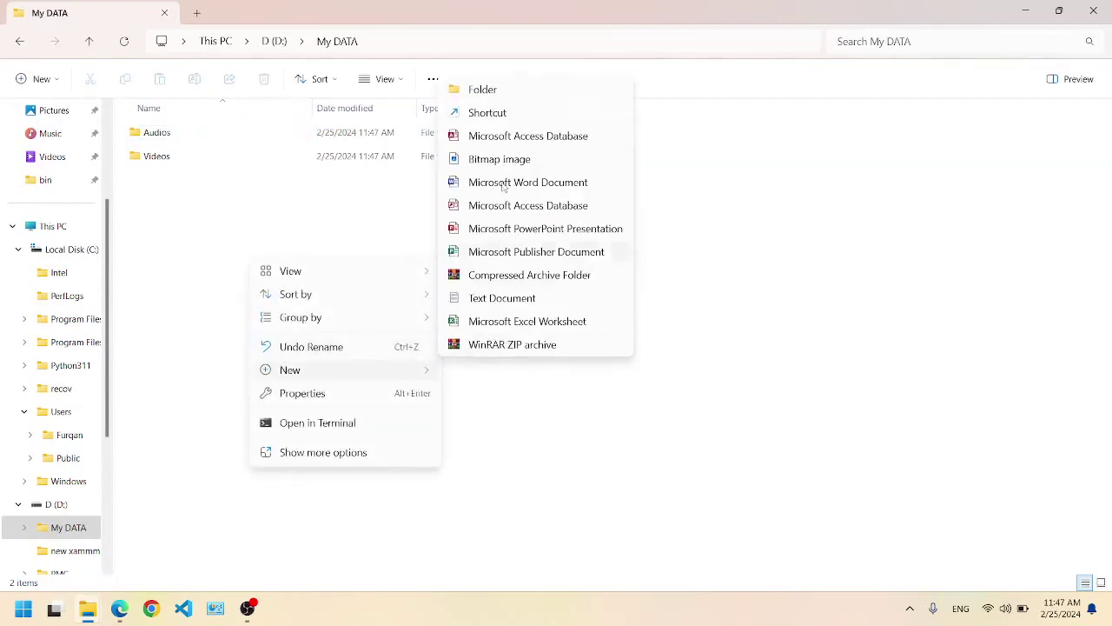
click(483, 89)
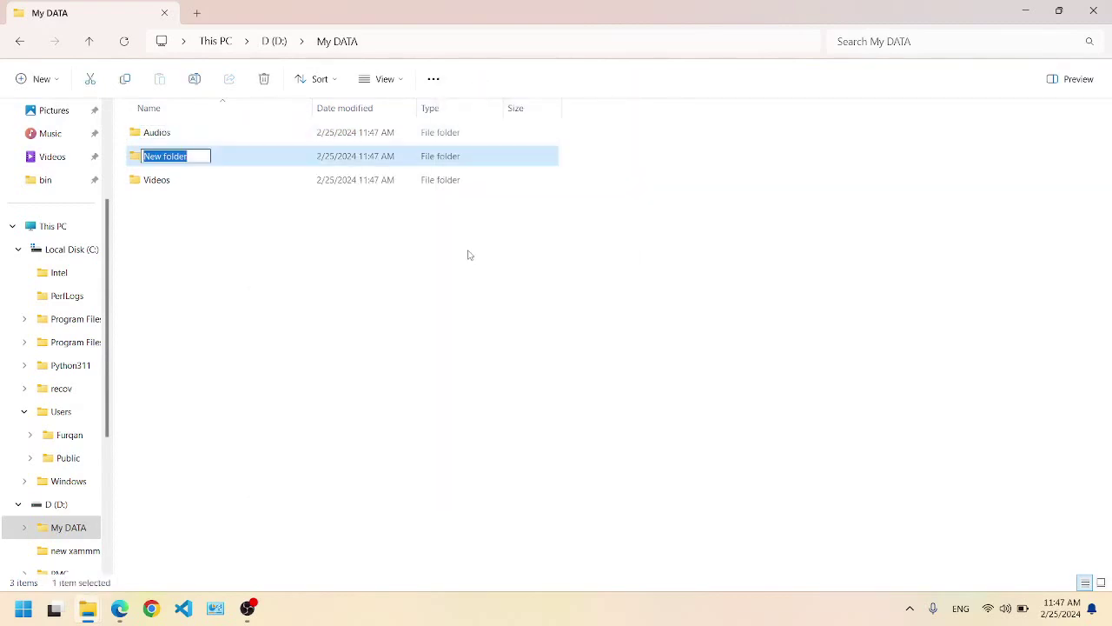
text(Documents)
key(Return)
Add a subfolder named Pictures to the My DATA folder.
right_click(226, 259)
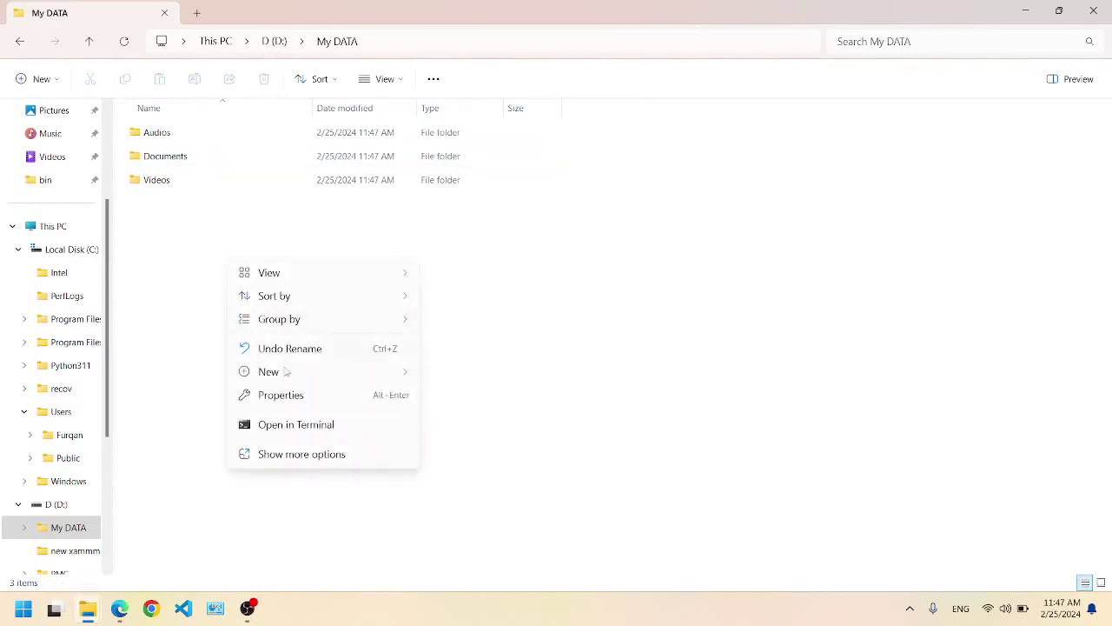
mouse_move(367, 379)
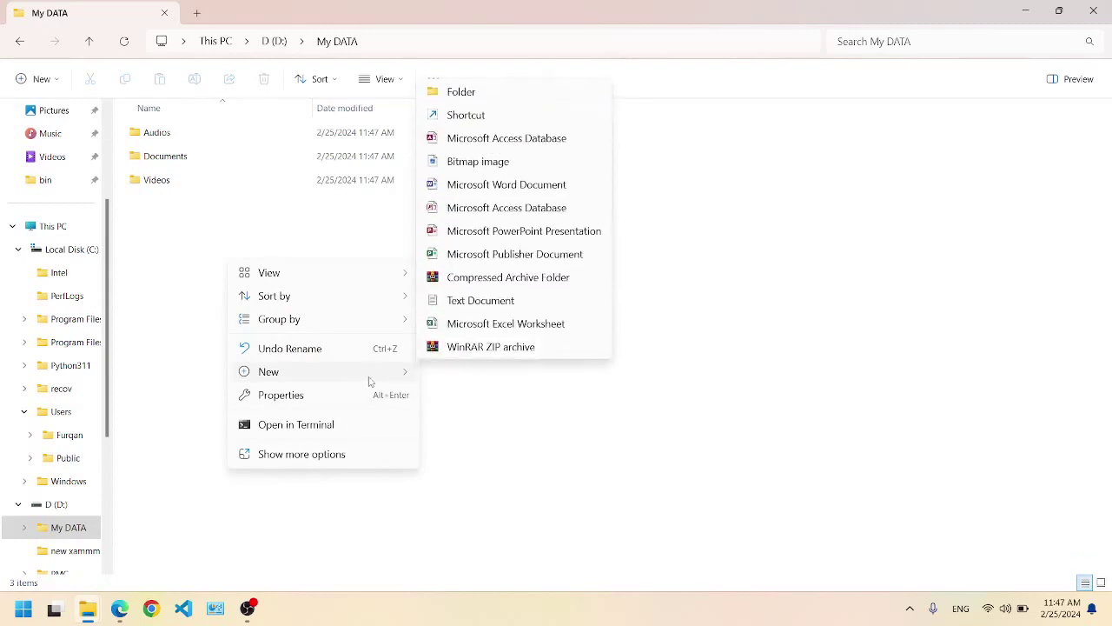
click(461, 92)
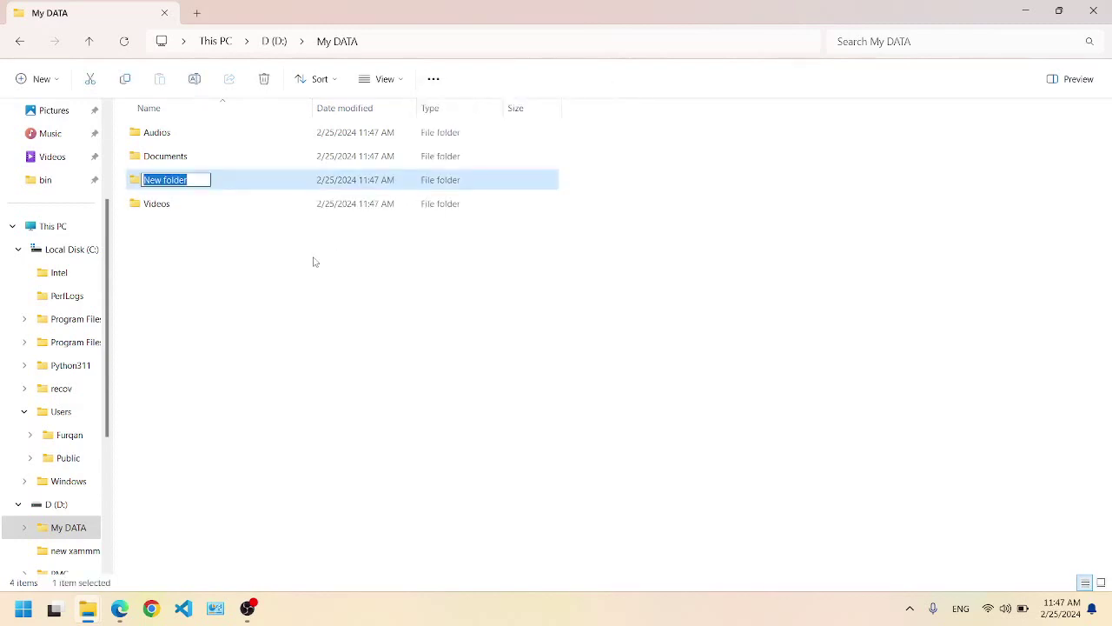
text(Pictures)
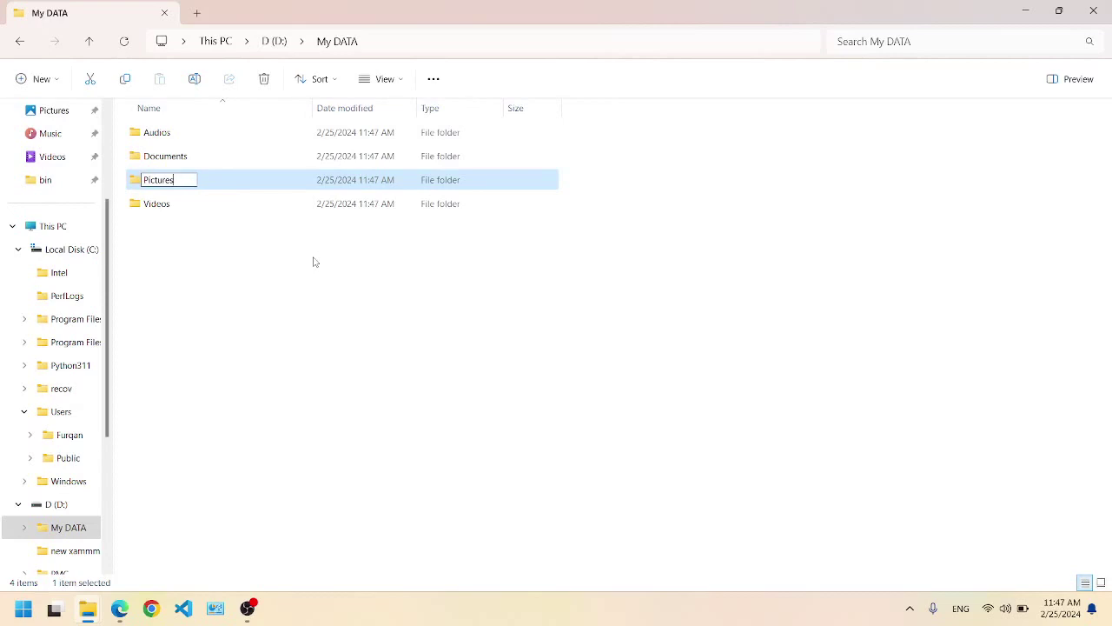
key(Return)
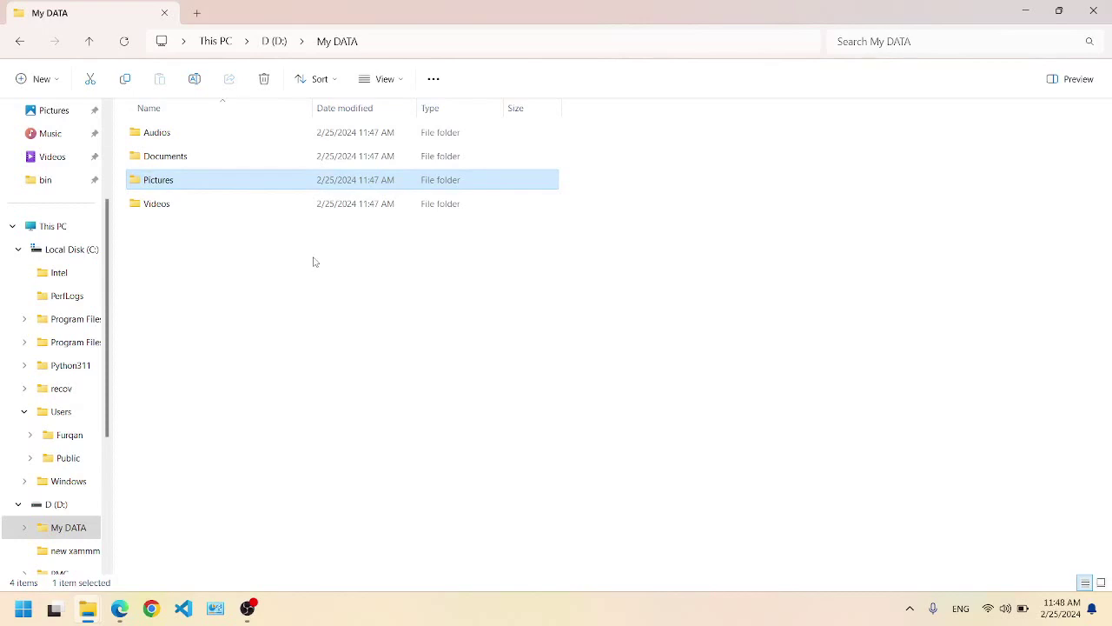
click(234, 283)
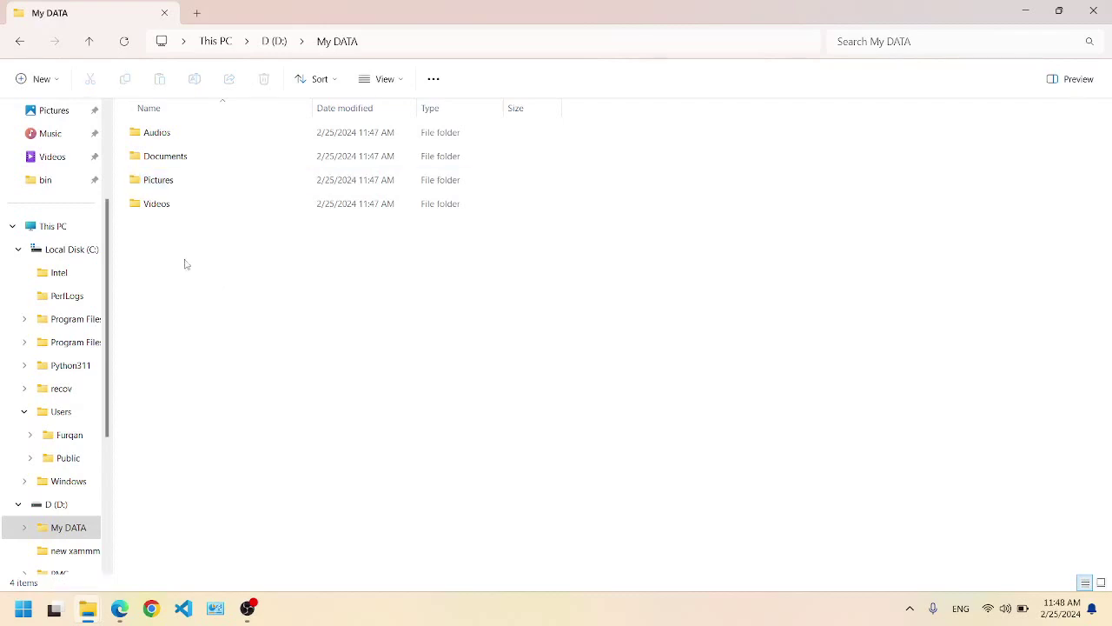
Open the Audios folder and create a subfolder named 2024 in it.
click(159, 184)
click(155, 205)
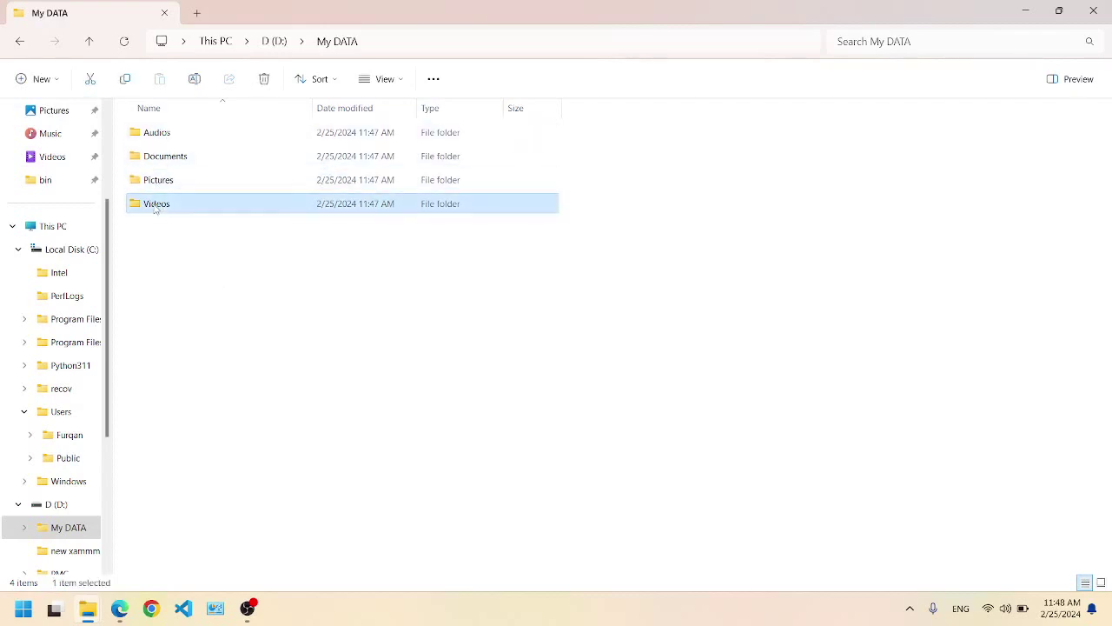
double_click(160, 140)
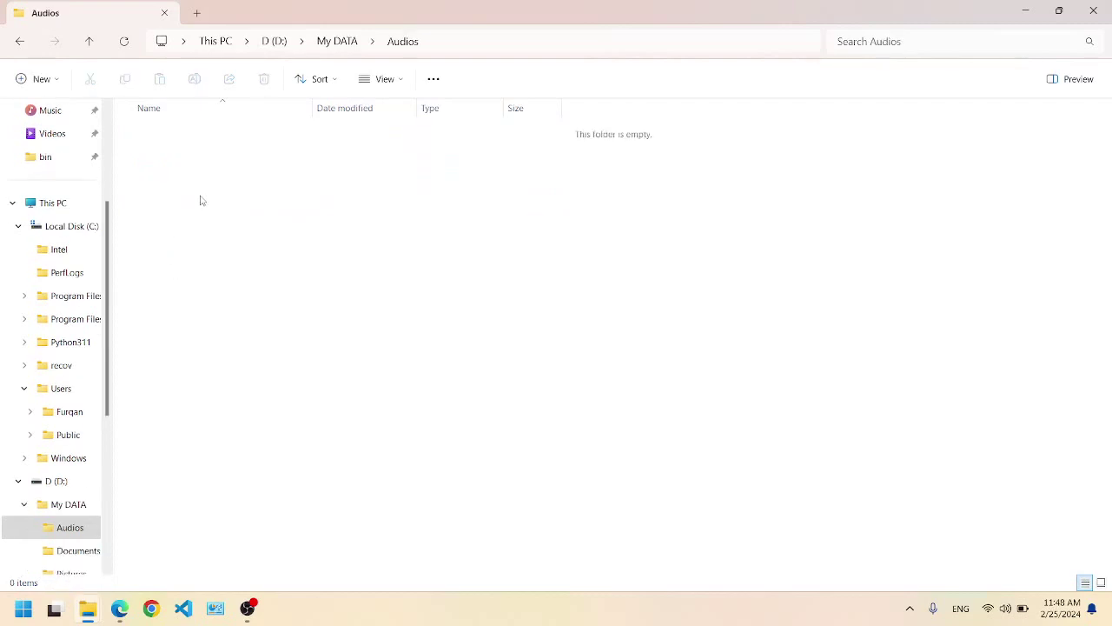
right_click(200, 200)
mouse_move(305, 315)
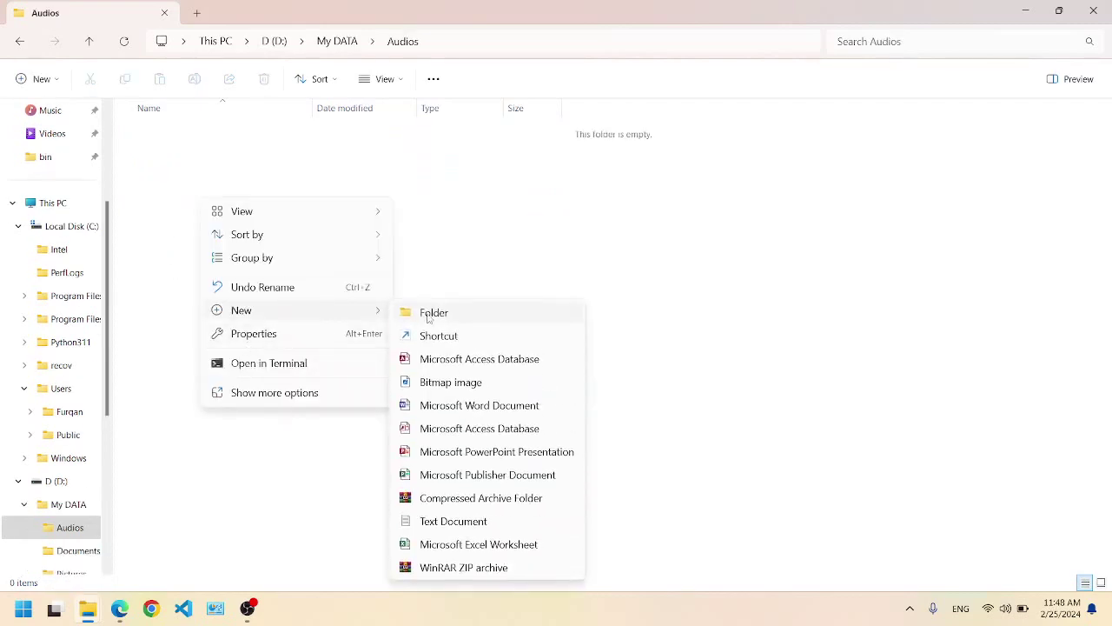
click(433, 312)
text(2024)
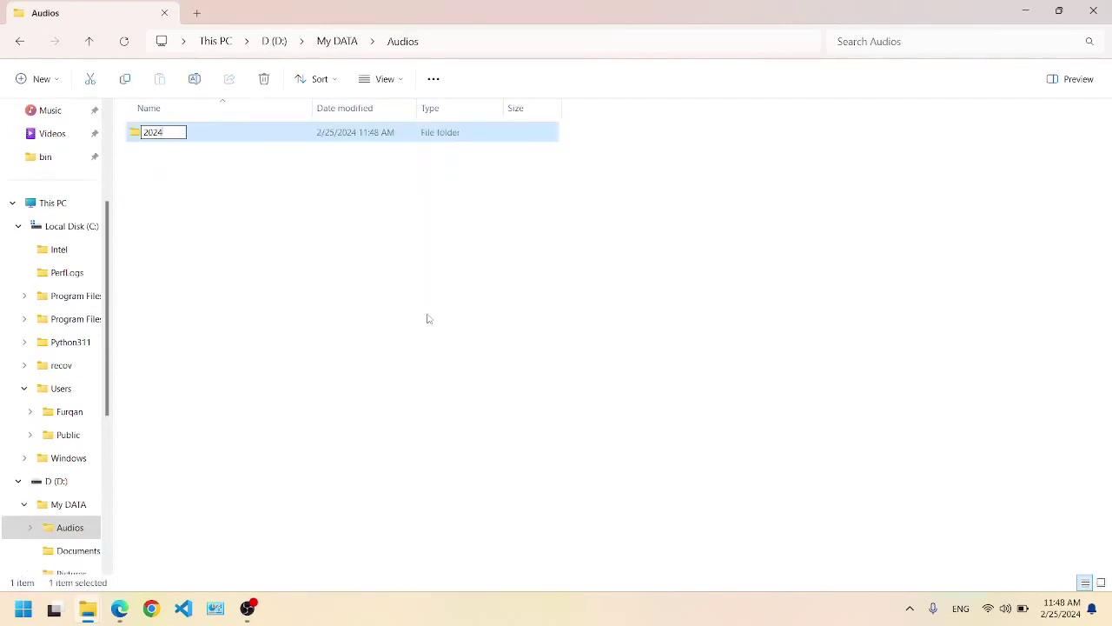
key(Return)
Create a second year folder named 2023 inside Audios.
right_click(311, 251)
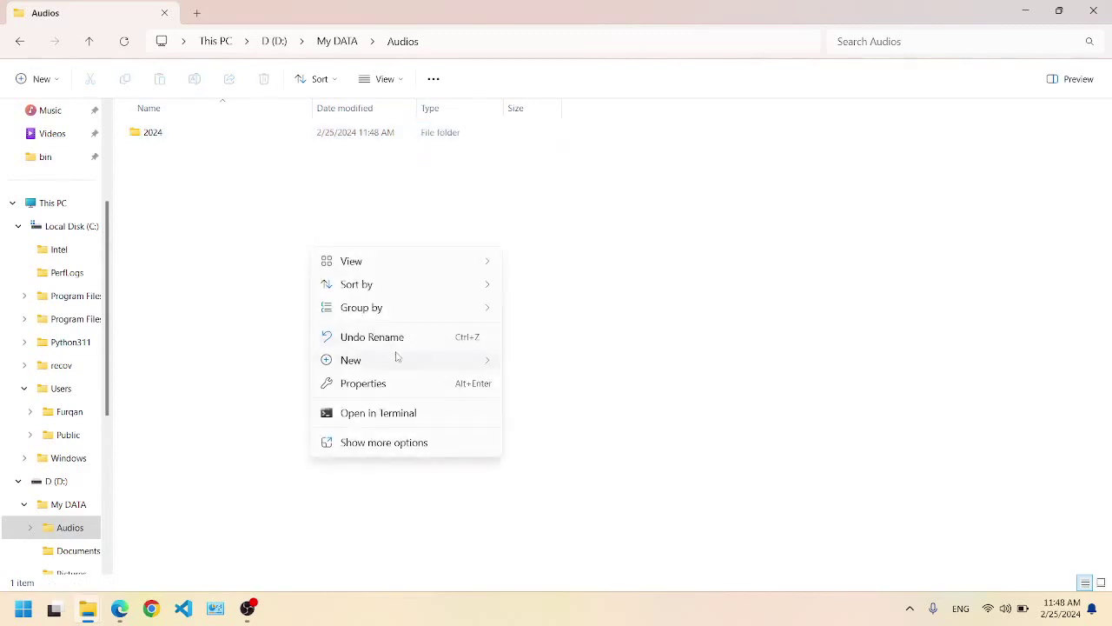
mouse_move(431, 361)
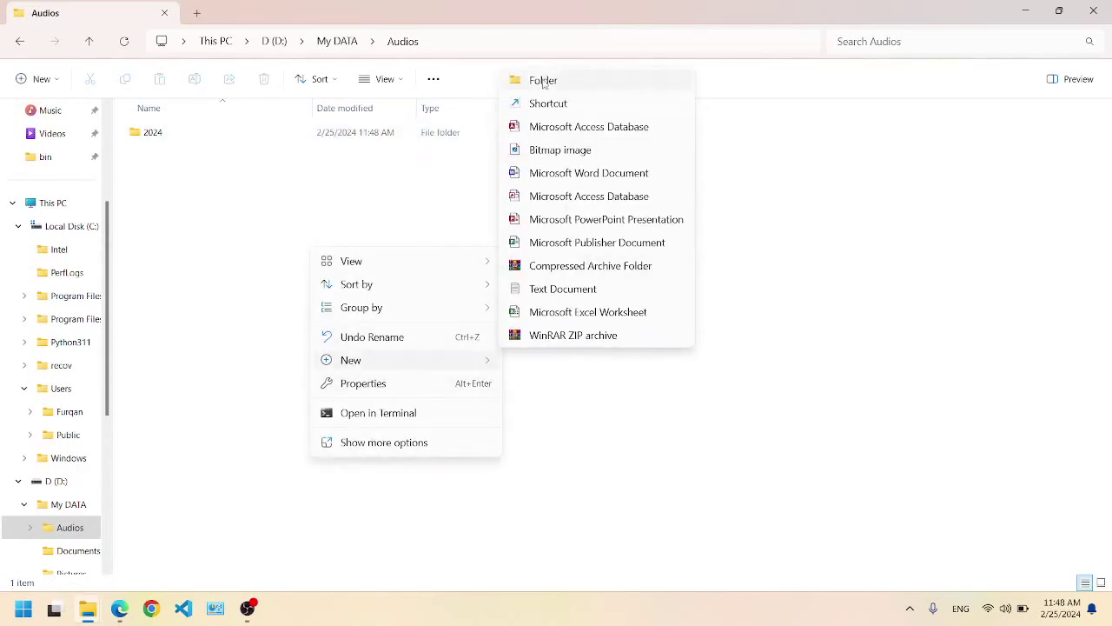
click(556, 82)
text(2023)
key(Return)
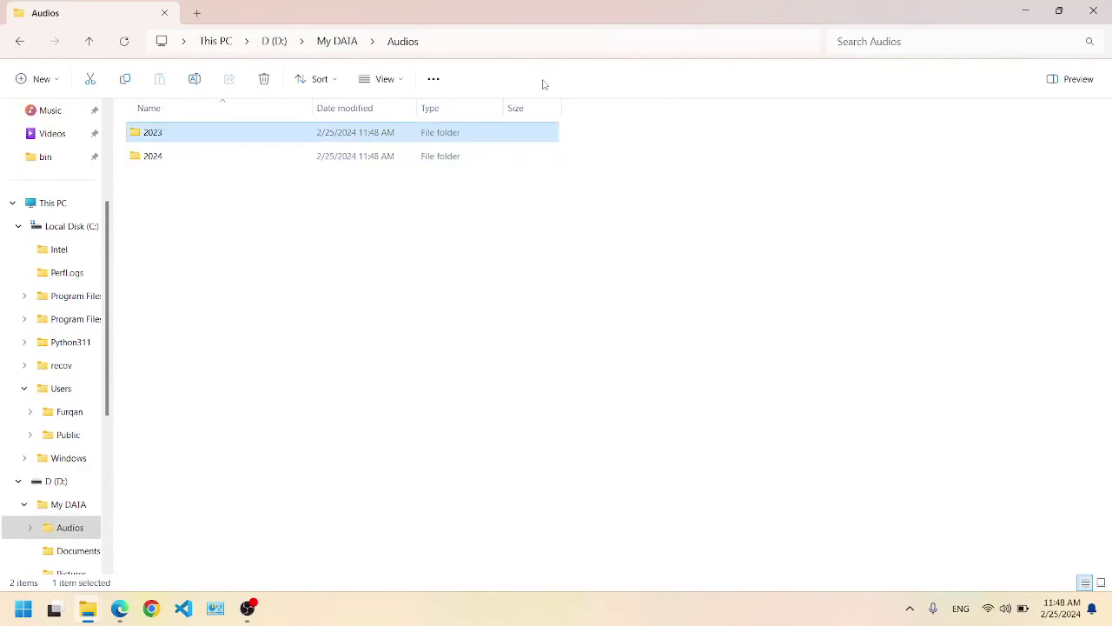
Create a third year folder named 2025 inside Audios.
click(145, 217)
right_click(145, 217)
mouse_move(226, 325)
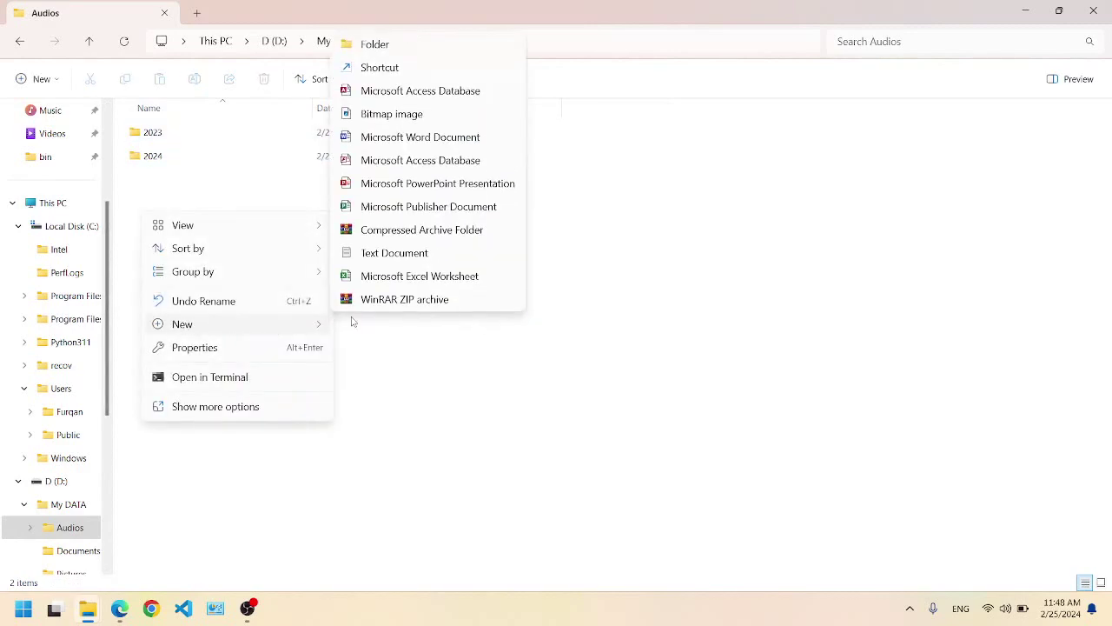
click(369, 49)
text(2025)
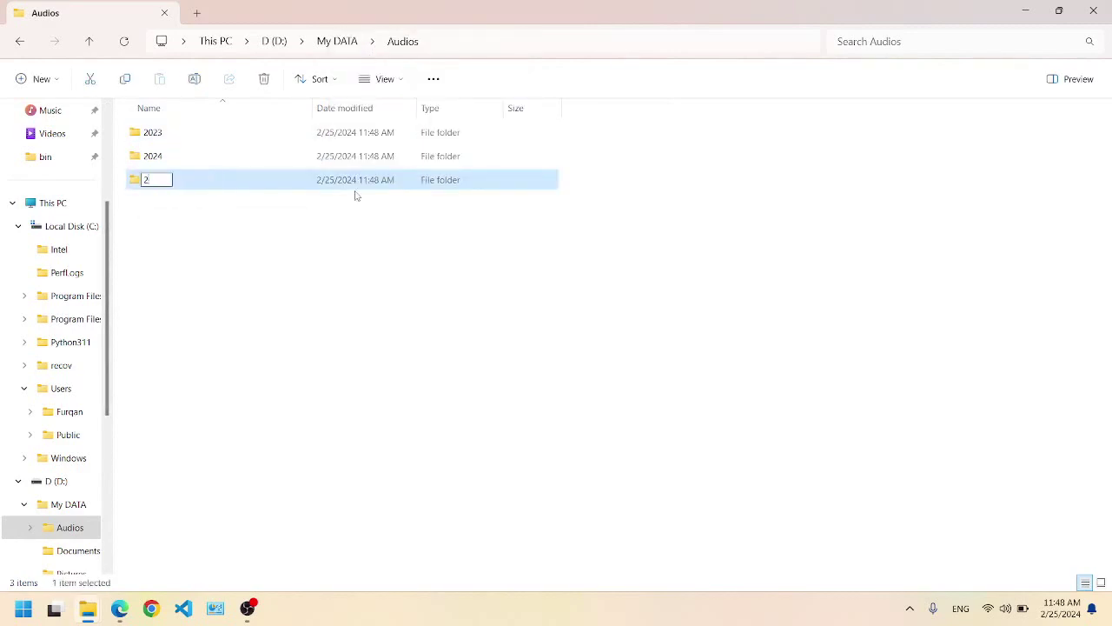
key(Return)
Copy the 2023, 2024 and 2025 folders from Audios and paste them into My DATA's Documents folder.
drag(163, 254, 261, 131)
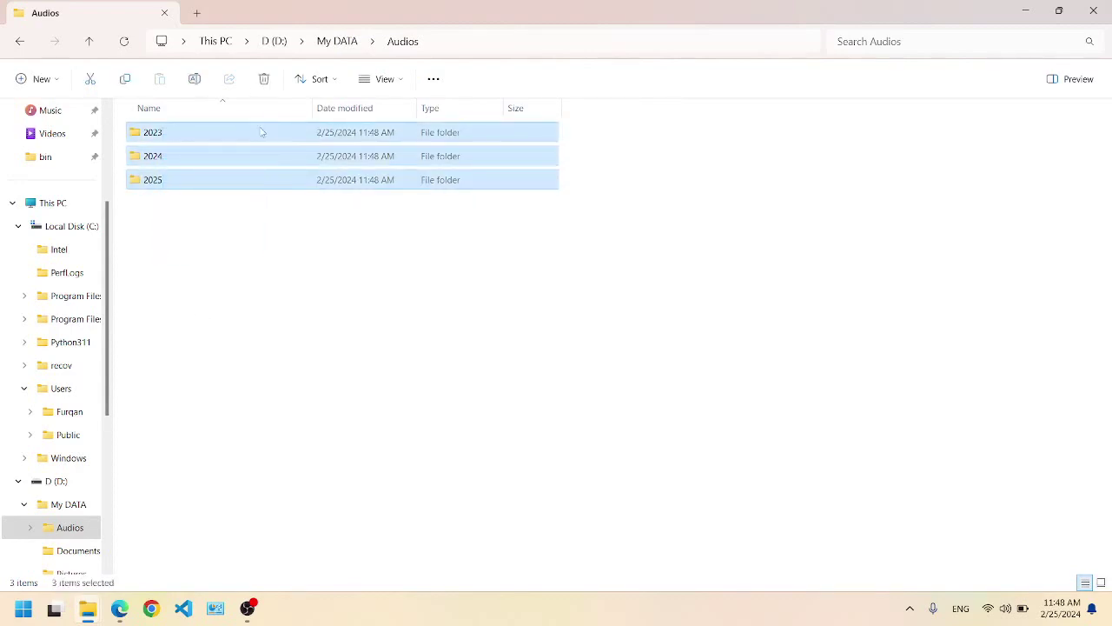
key(ctrl+c)
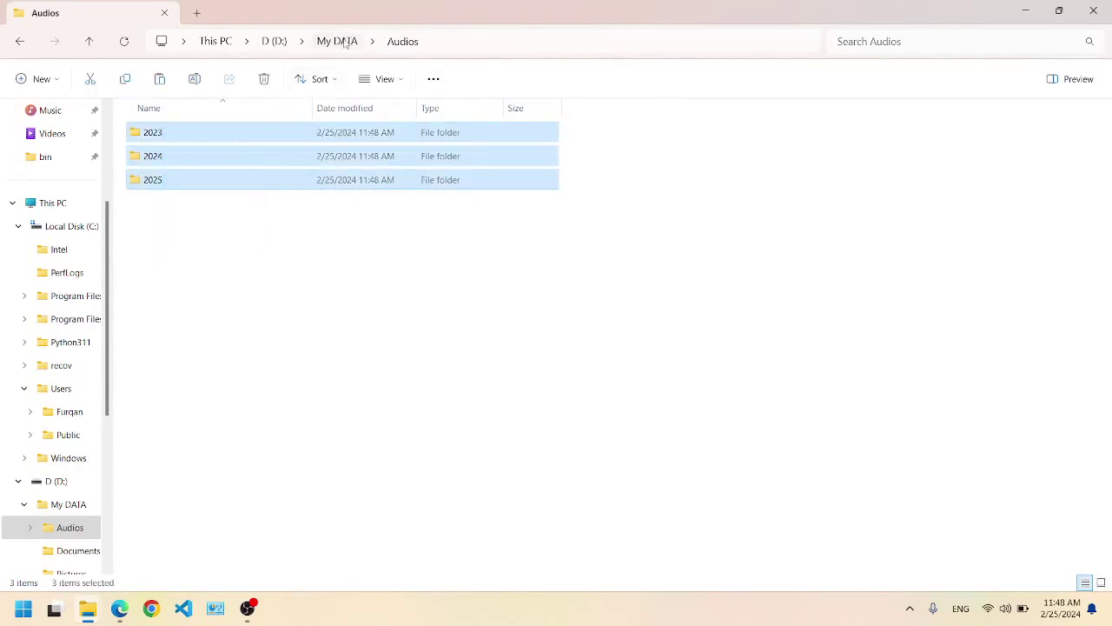
right_click(165, 148)
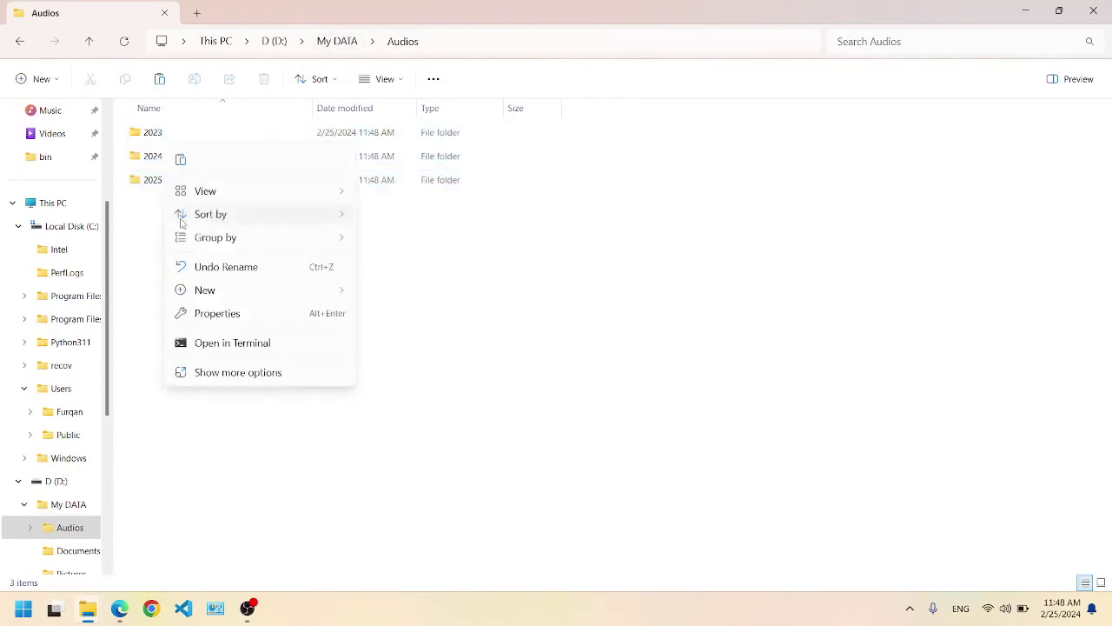
click(339, 41)
double_click(158, 154)
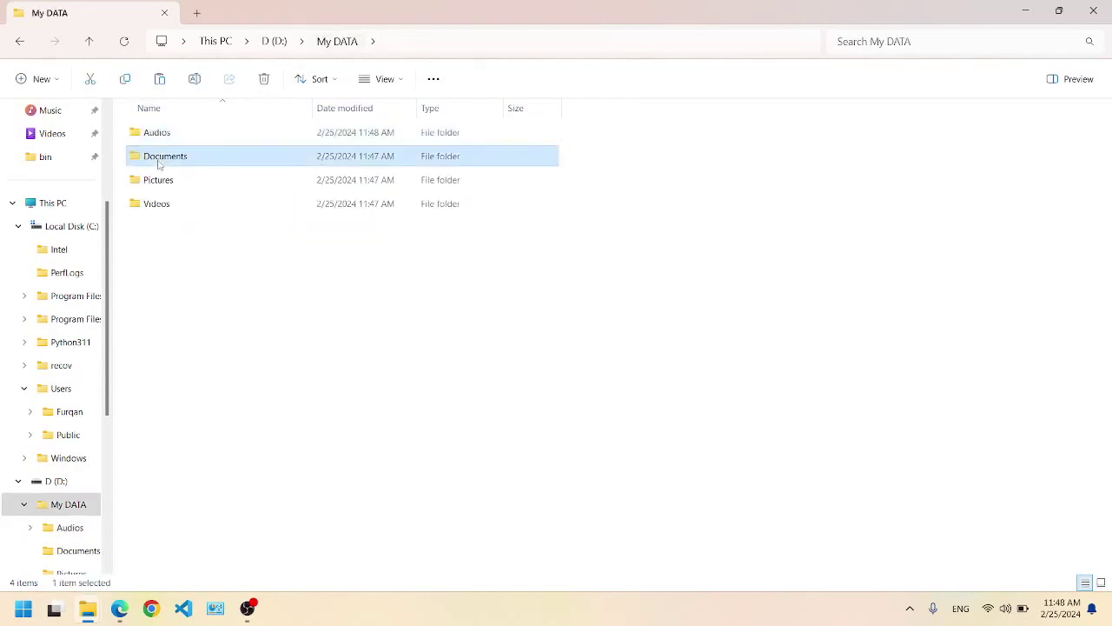
right_click(191, 186)
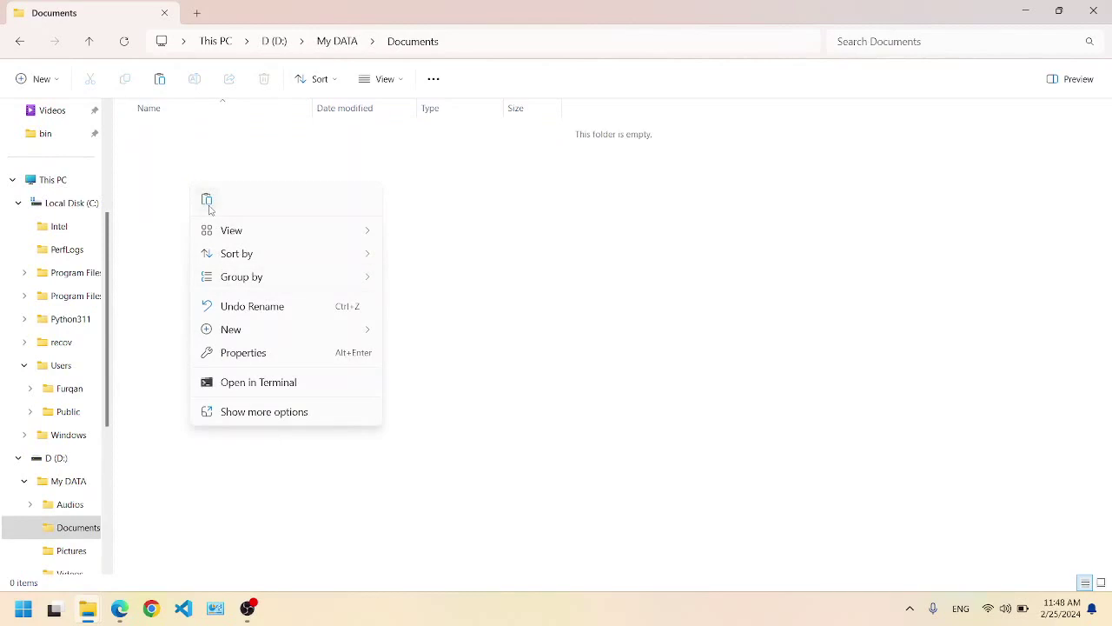
click(207, 200)
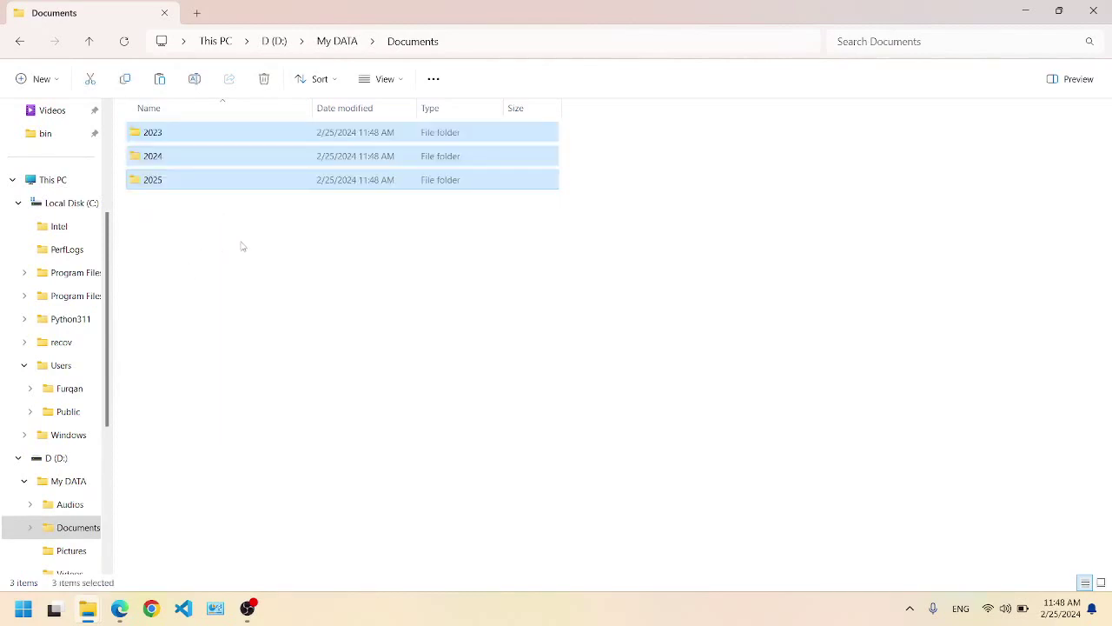
Paste the copied 2023, 2024 and 2025 folders into the Pictures folder of My DATA.
click(330, 43)
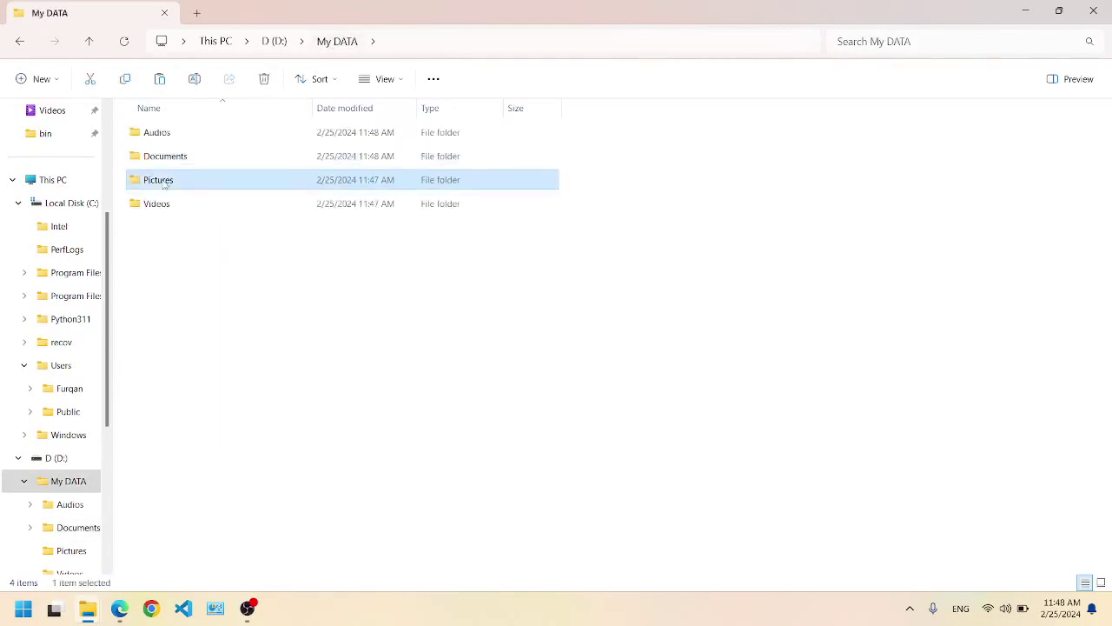
double_click(178, 180)
right_click(202, 191)
click(253, 355)
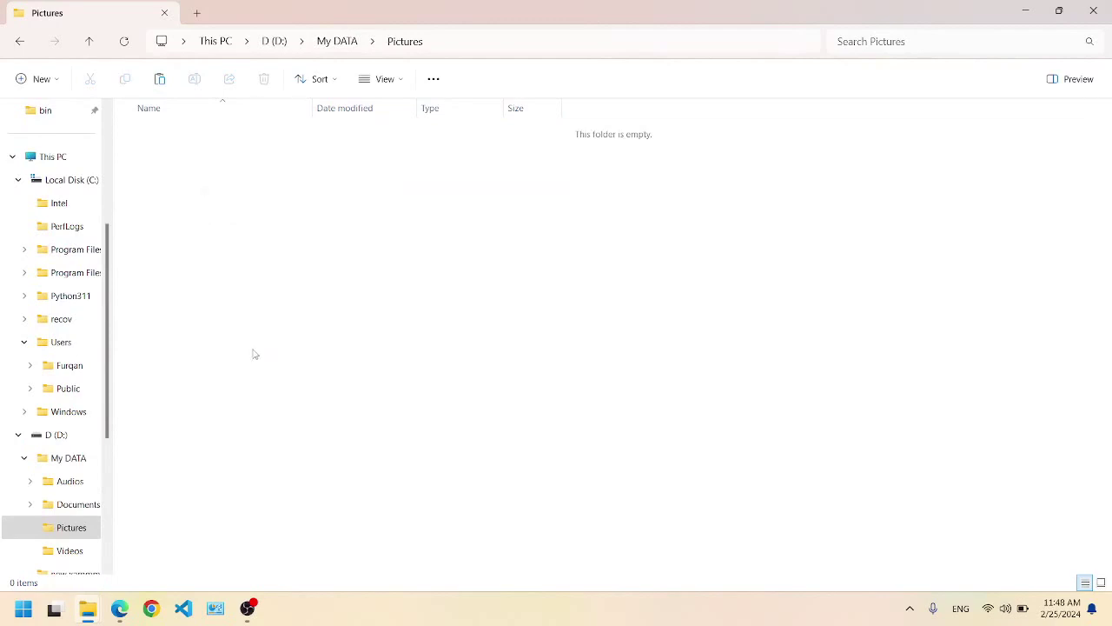
click(212, 430)
right_click(291, 272)
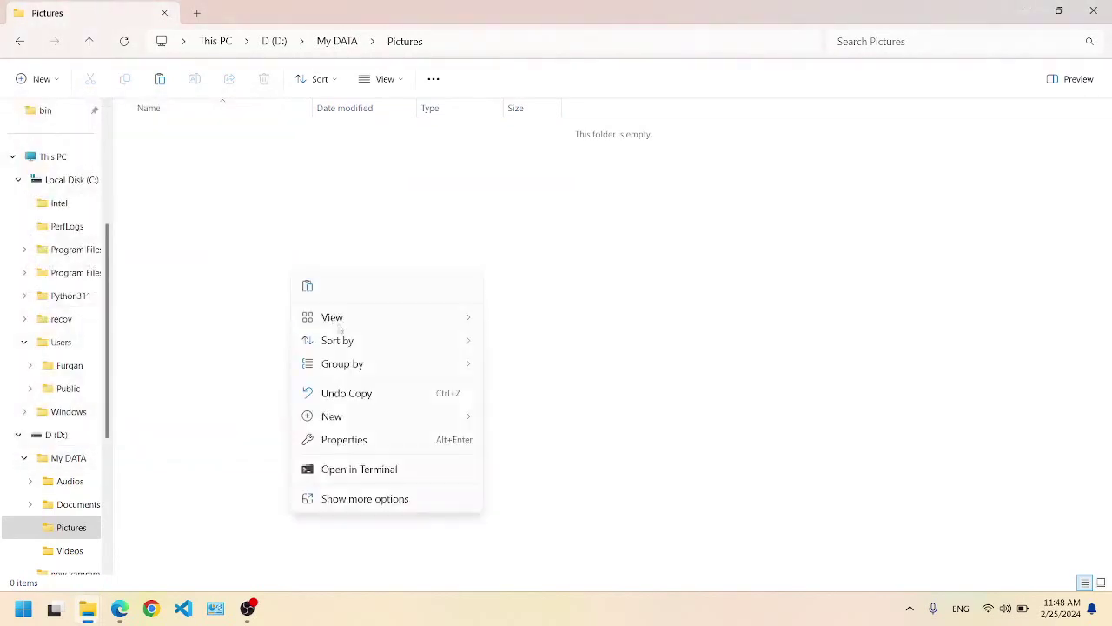
click(361, 495)
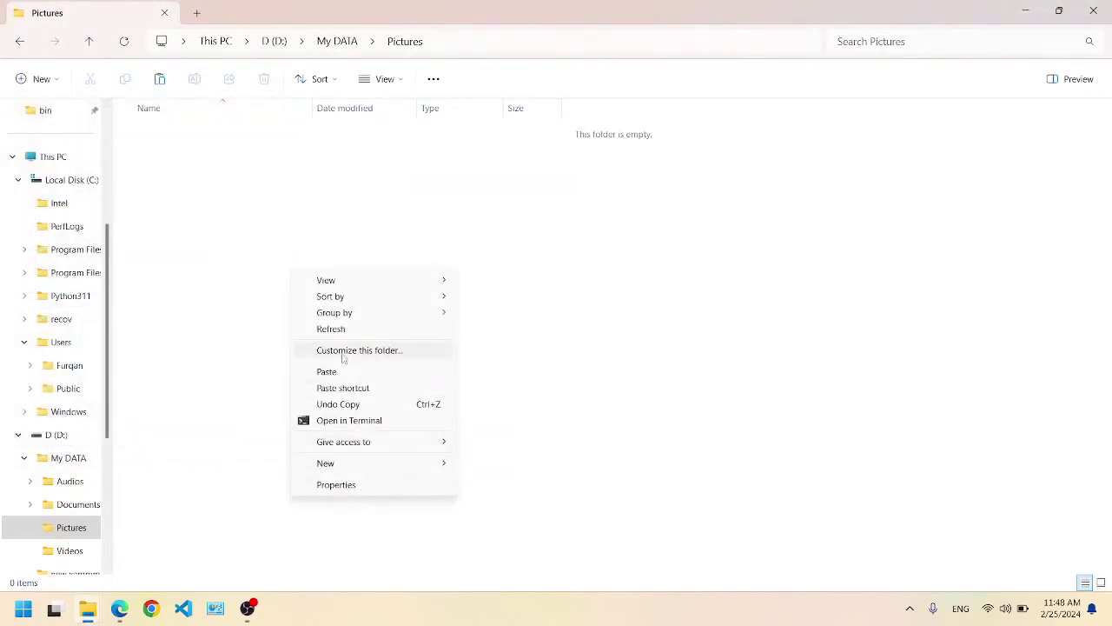
click(326, 371)
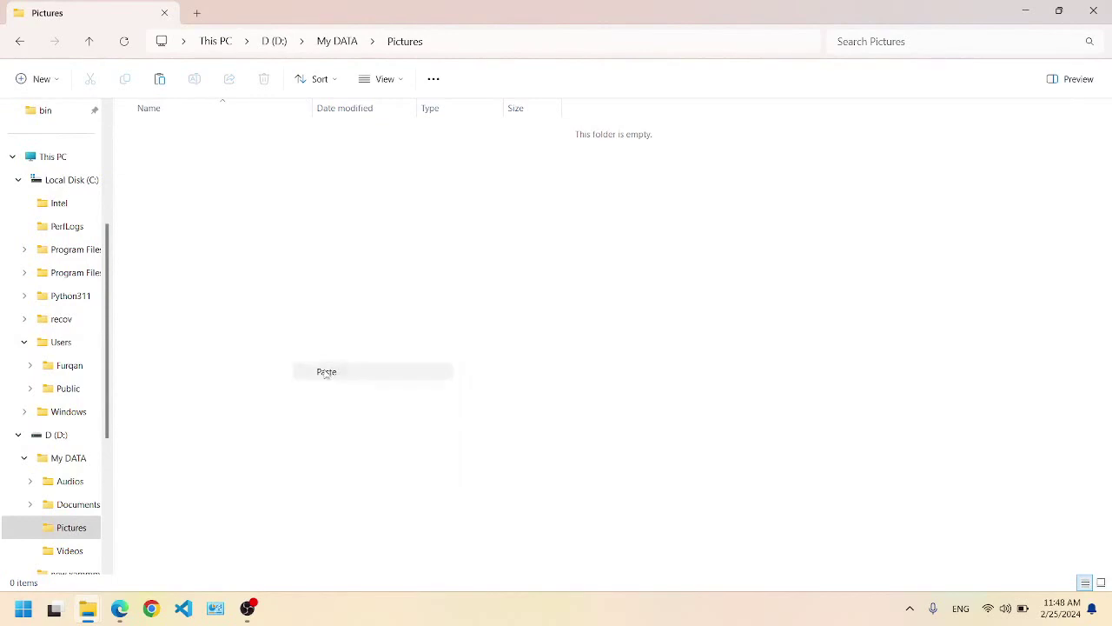
Paste the three copied year folders into the Videos folder of My DATA and return to My DATA.
click(344, 42)
double_click(164, 205)
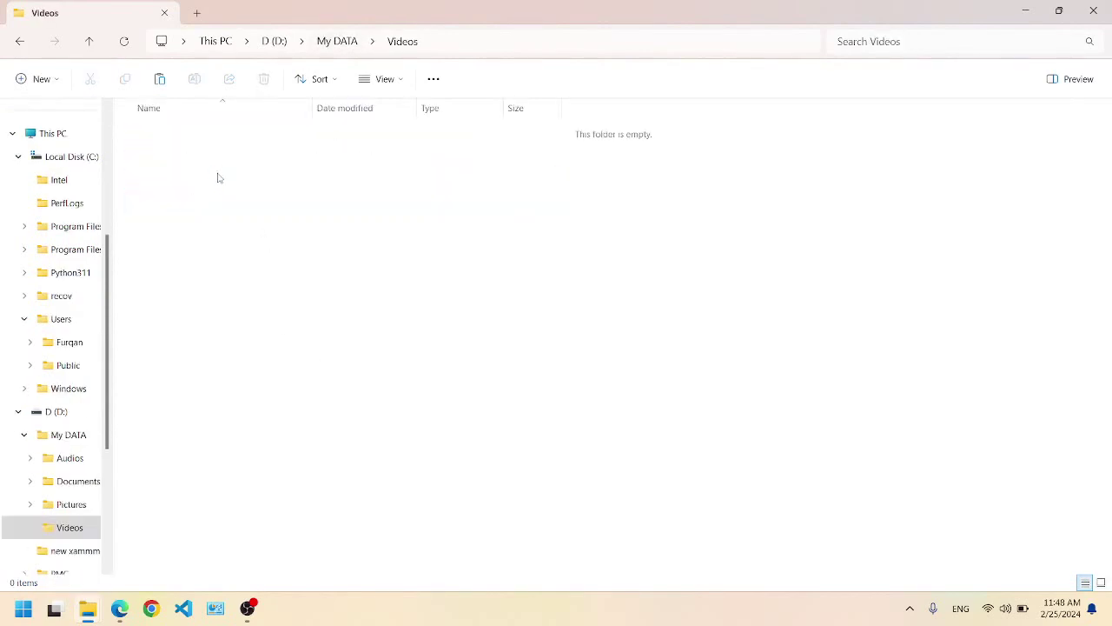
right_click(217, 177)
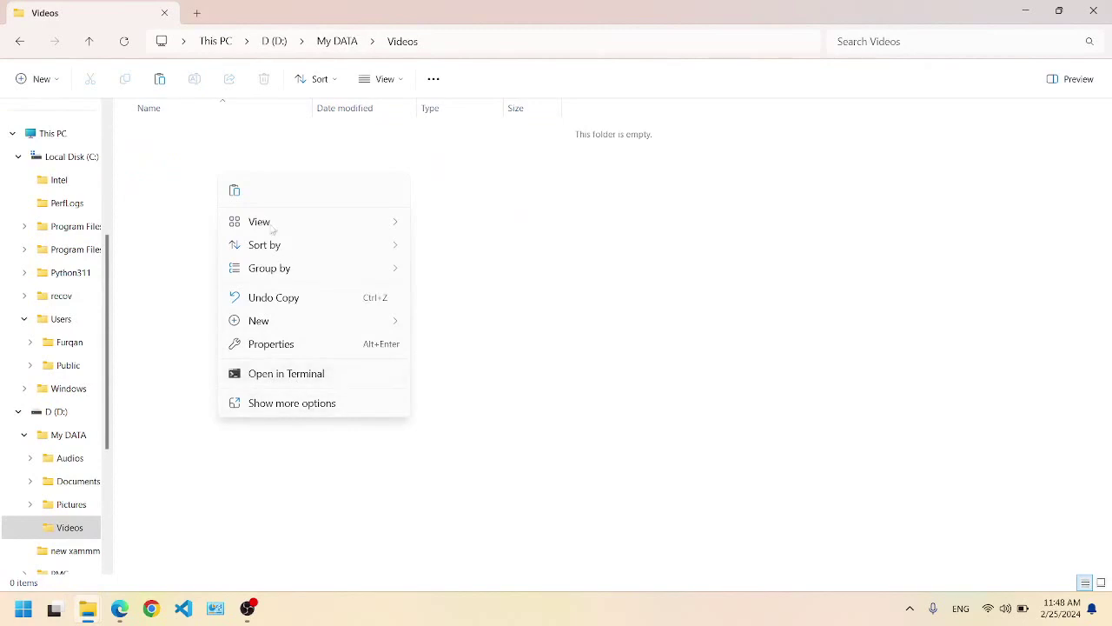
click(236, 193)
click(272, 215)
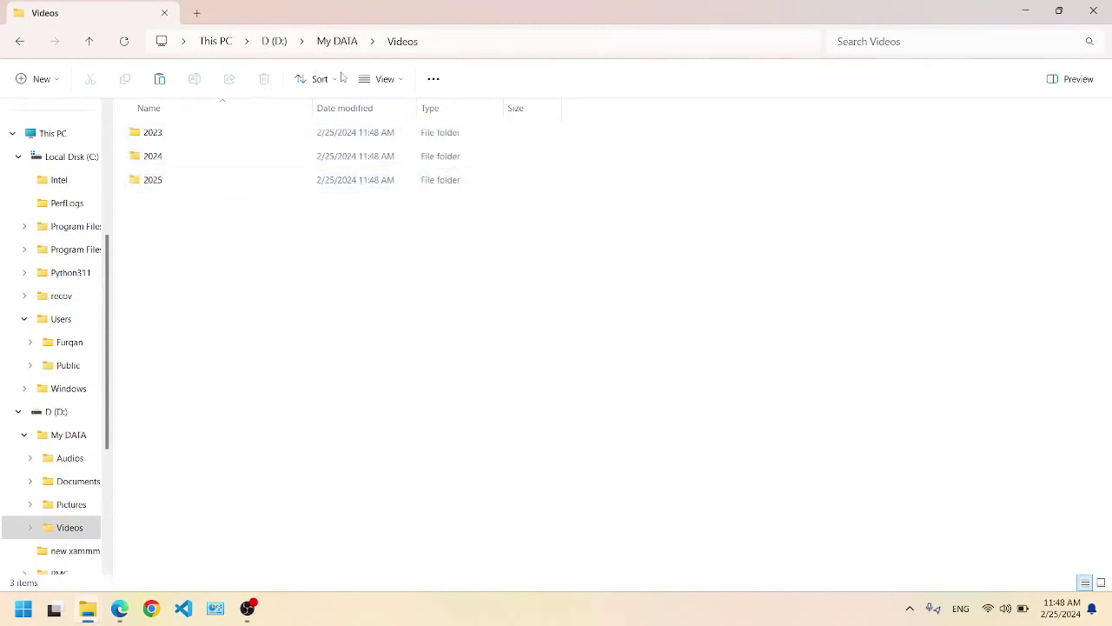
click(319, 43)
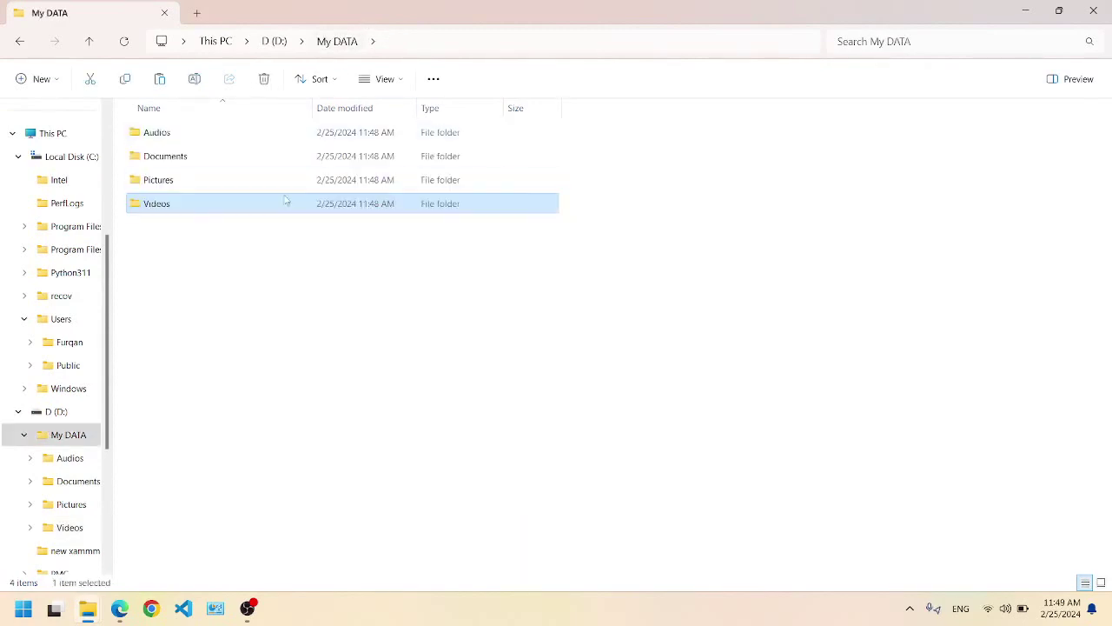
Examine the year folders inside Audios and Documents of My DATA and return to My DATA.
click(229, 247)
double_click(152, 133)
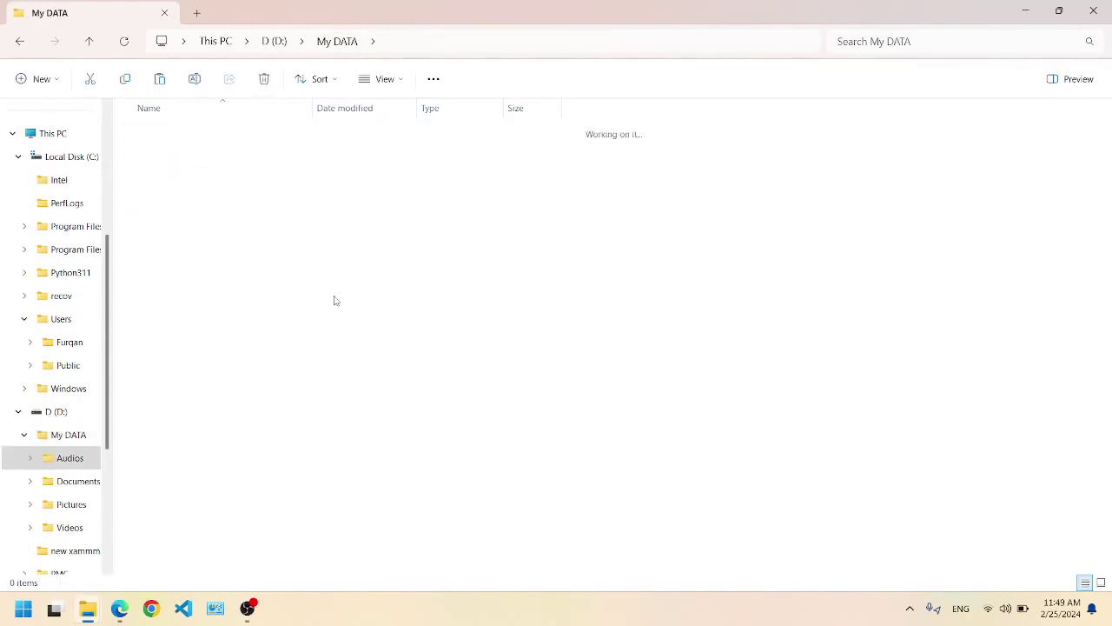
click(149, 135)
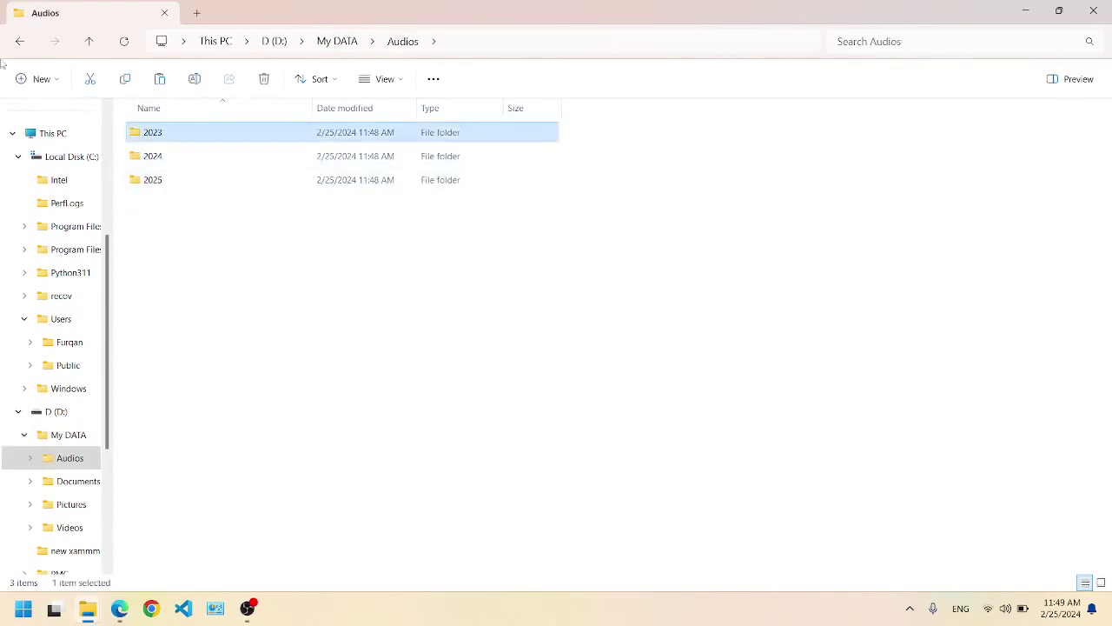
click(19, 43)
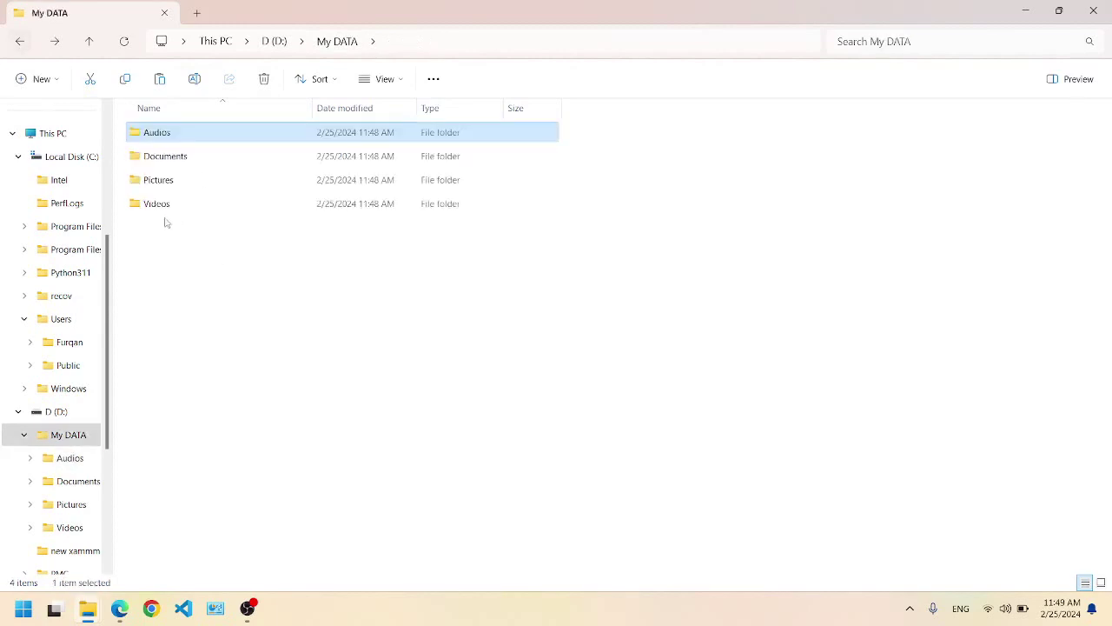
double_click(165, 156)
double_click(146, 139)
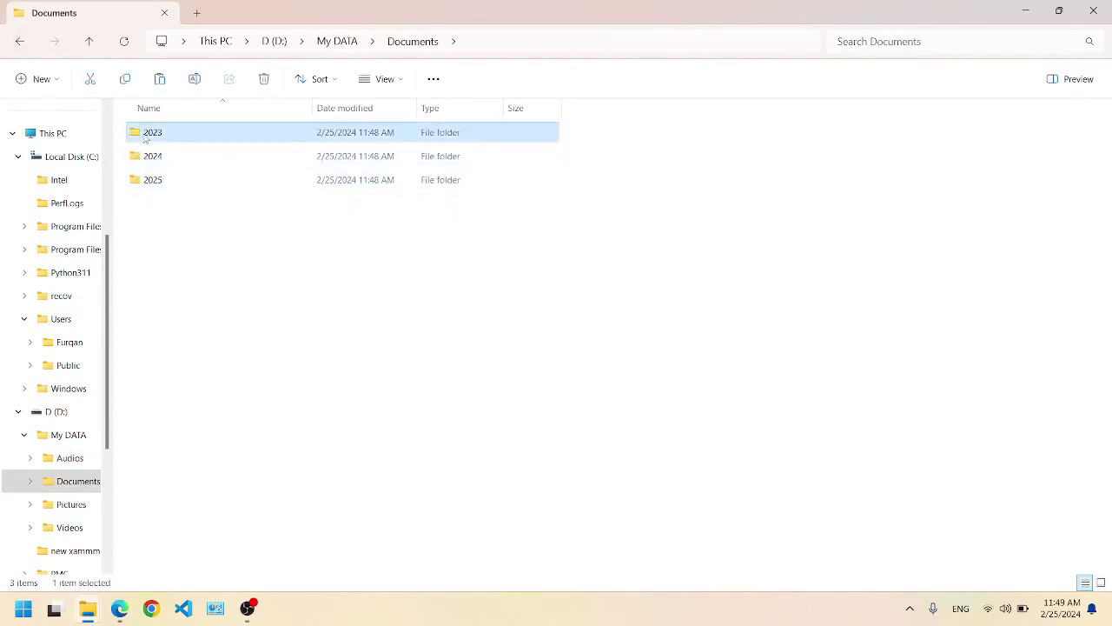
click(20, 42)
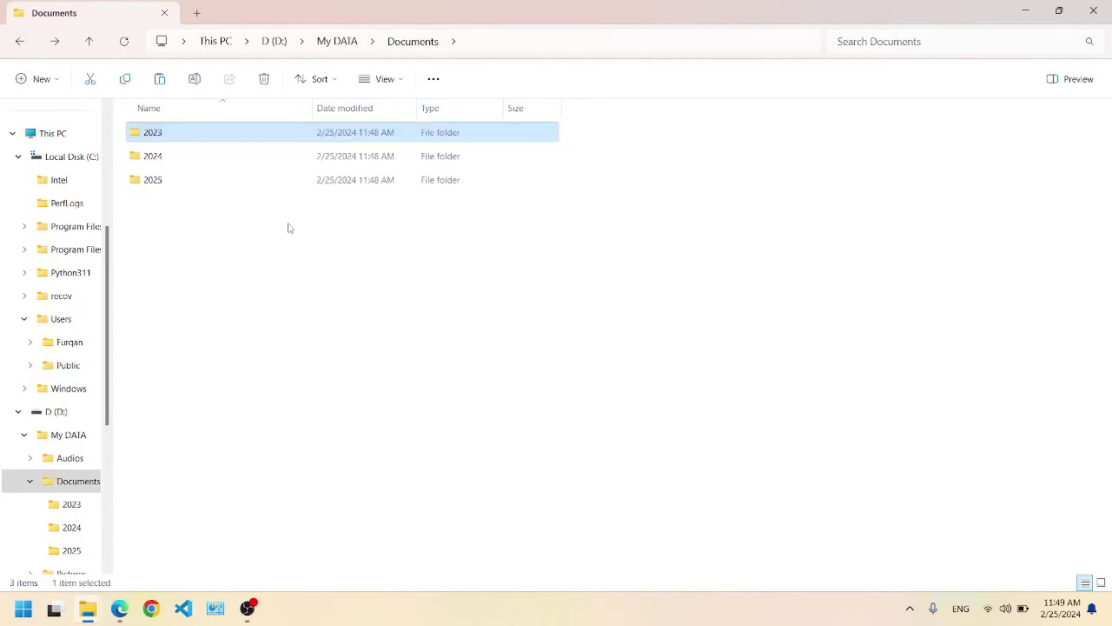
click(335, 45)
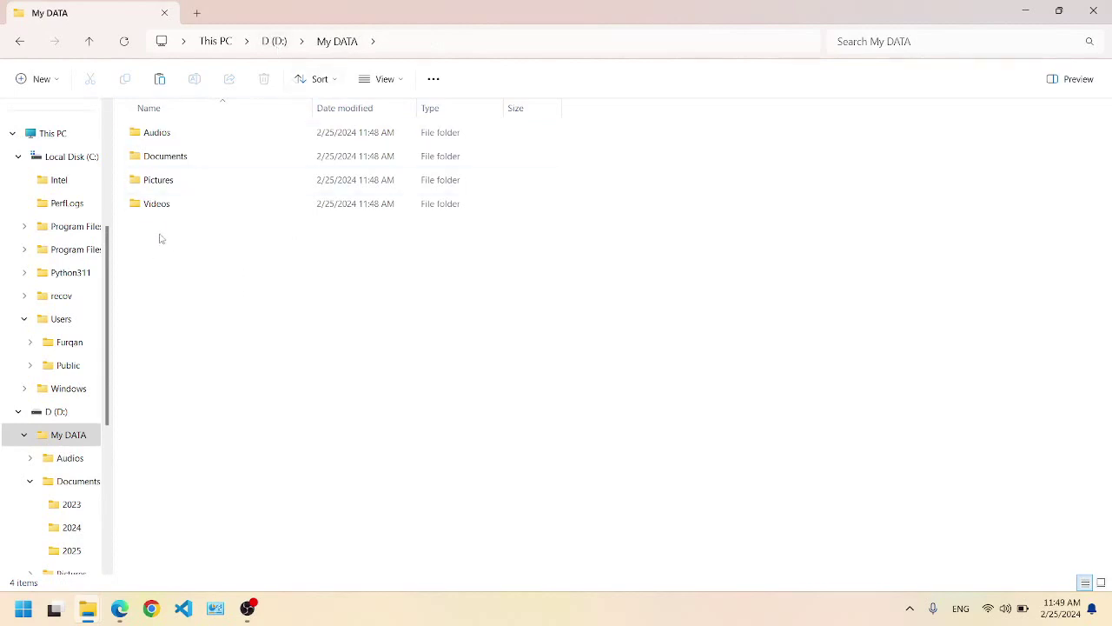
Delete the Audios, Documents, Pictures and Videos folders from My DATA and reopen My DATA from drive D.
drag(160, 239, 214, 126)
key(Delete)
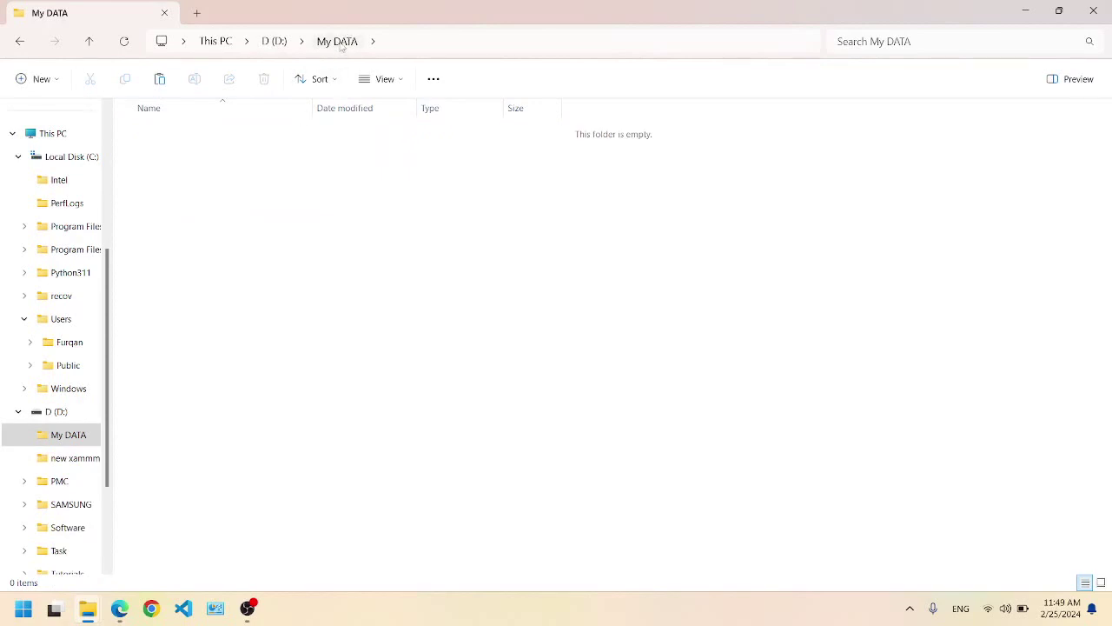
click(275, 41)
double_click(165, 129)
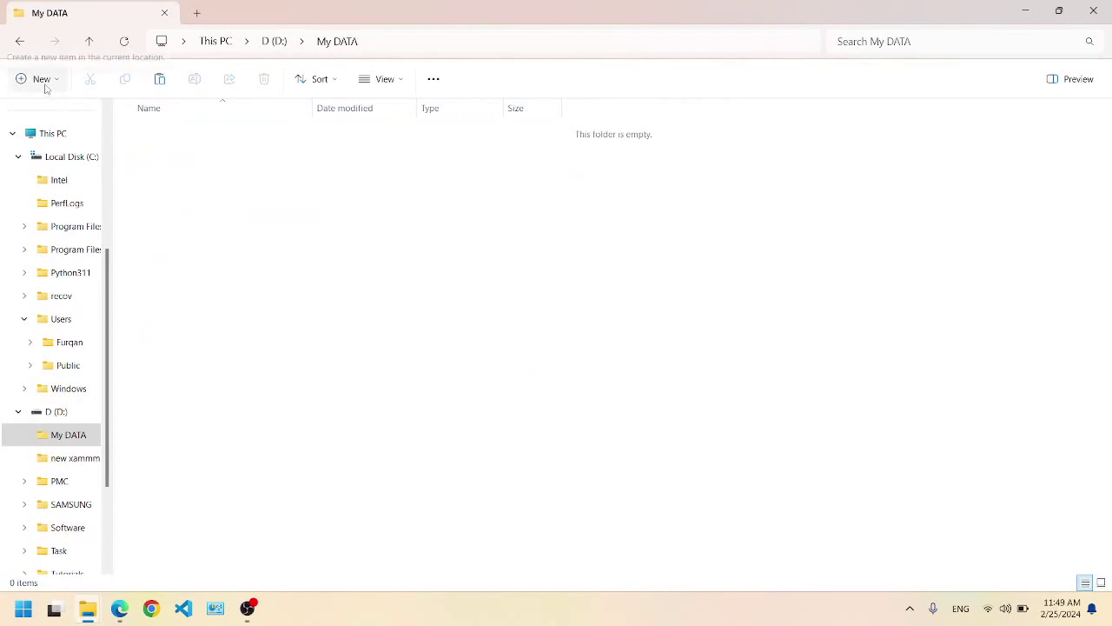
Create a folder named 2024 inside My DATA.
click(42, 79)
click(70, 113)
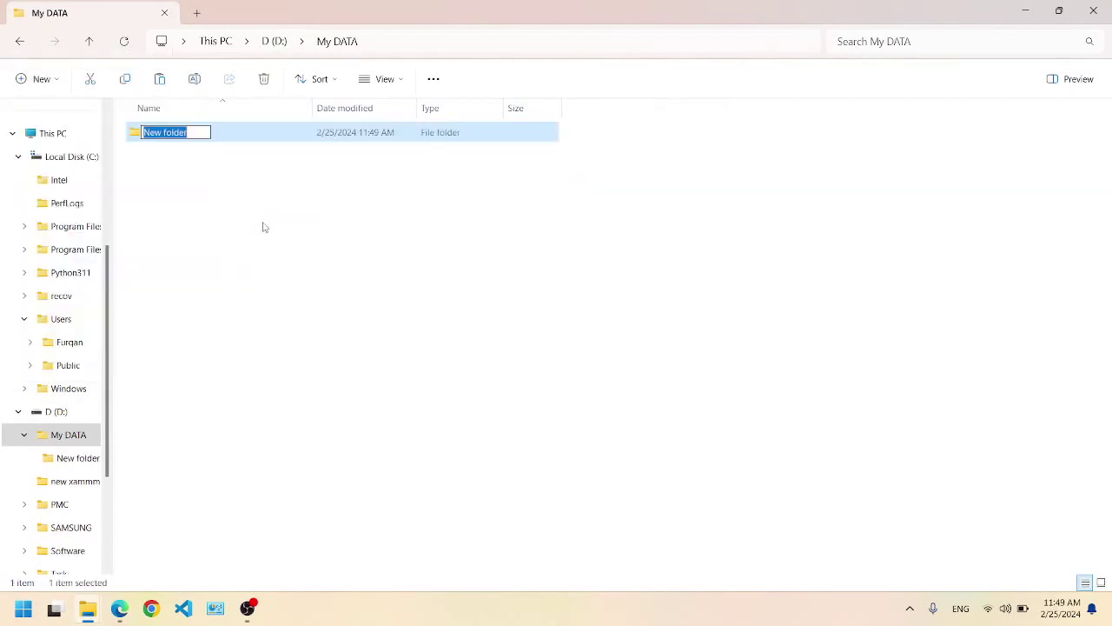
text(2024)
key(Return)
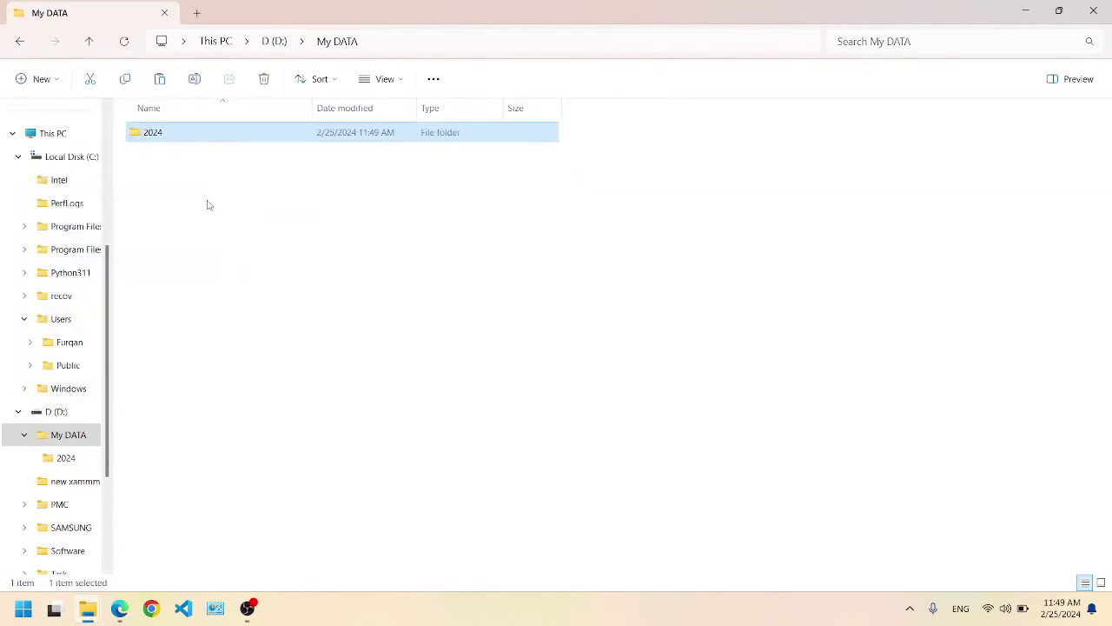
Create four new folders with default names inside the 2024 folder.
double_click(153, 132)
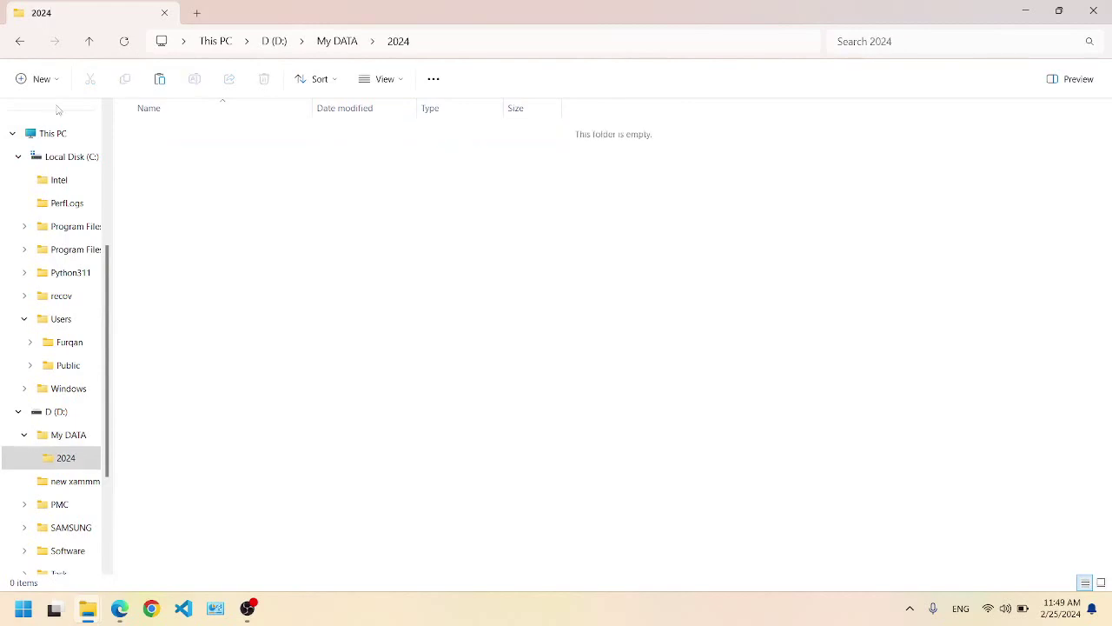
click(26, 79)
click(26, 78)
click(26, 78)
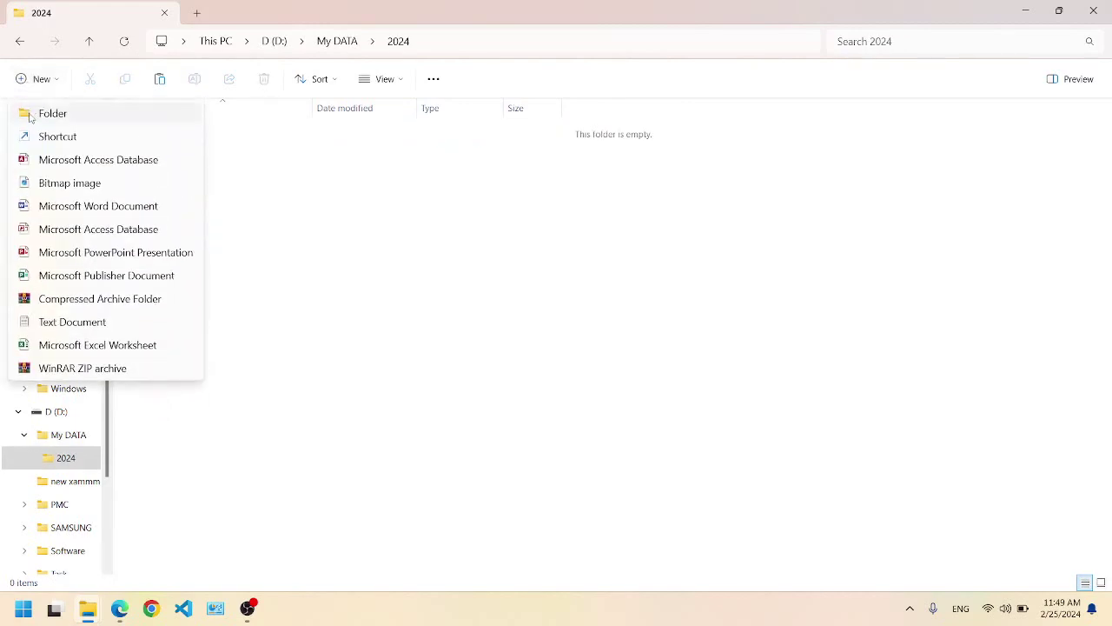
click(29, 114)
click(26, 78)
click(29, 113)
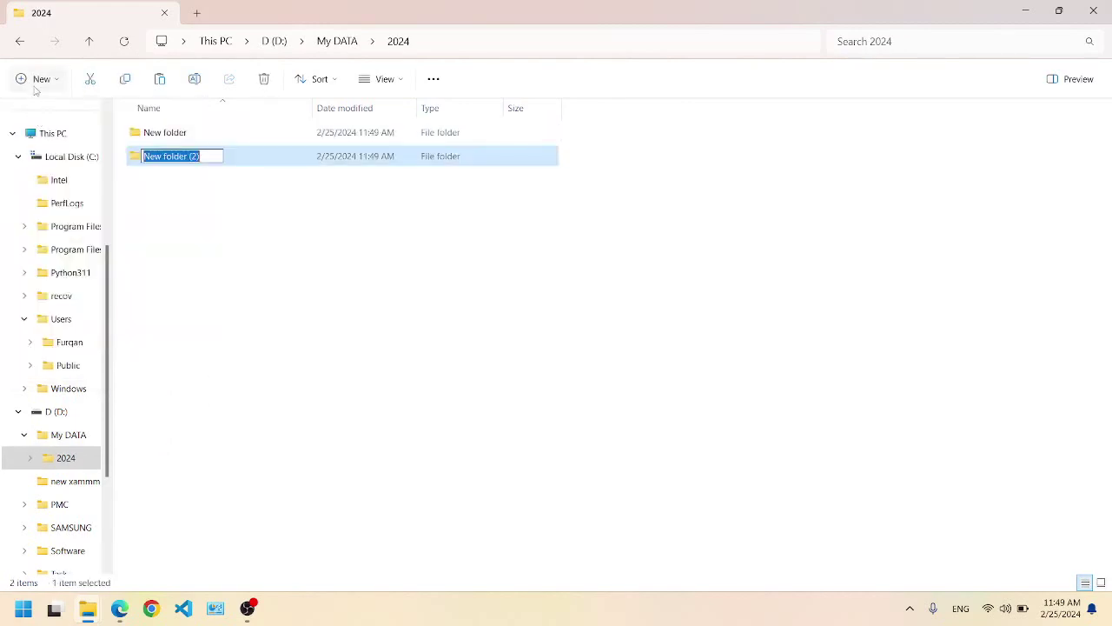
click(35, 80)
click(37, 113)
click(35, 80)
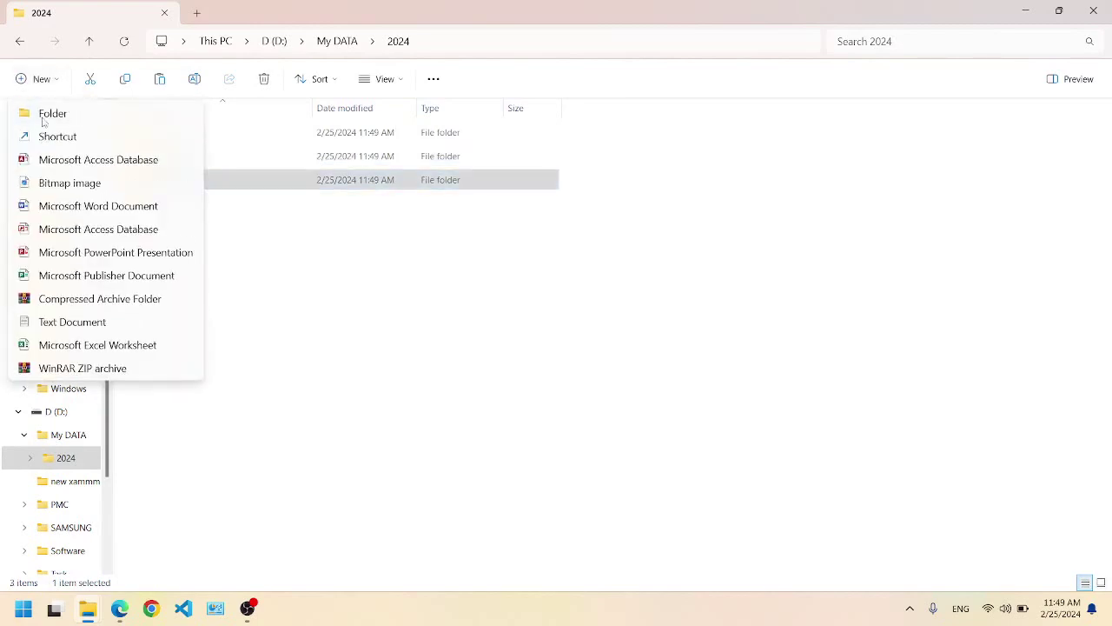
click(42, 122)
click(240, 253)
Rename the first new folder inside 2024 as Vidoes.
click(168, 139)
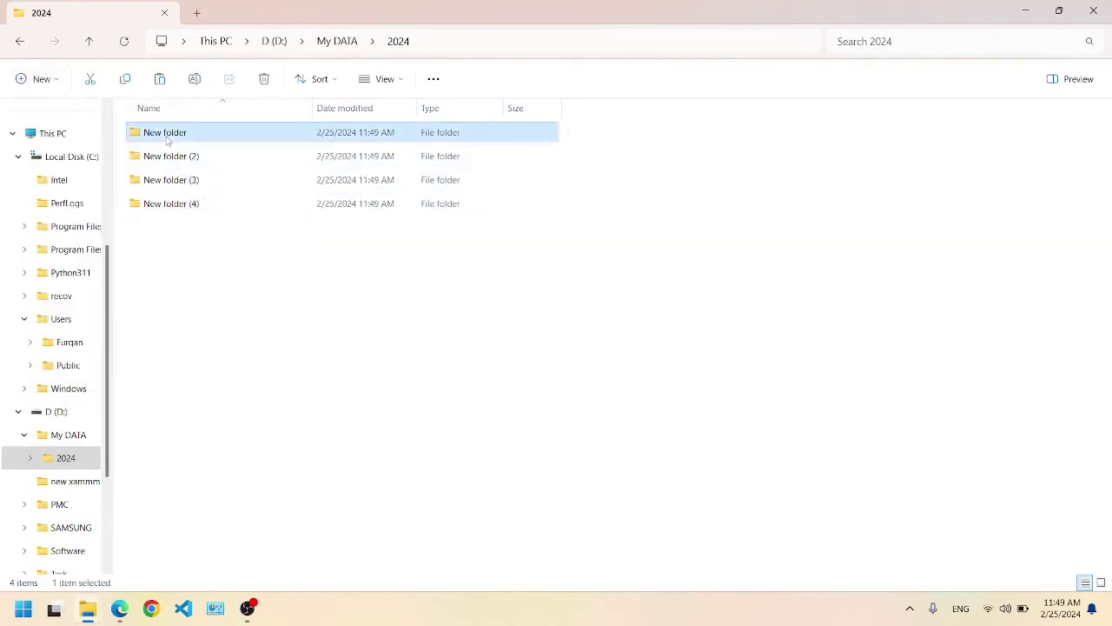
click(166, 134)
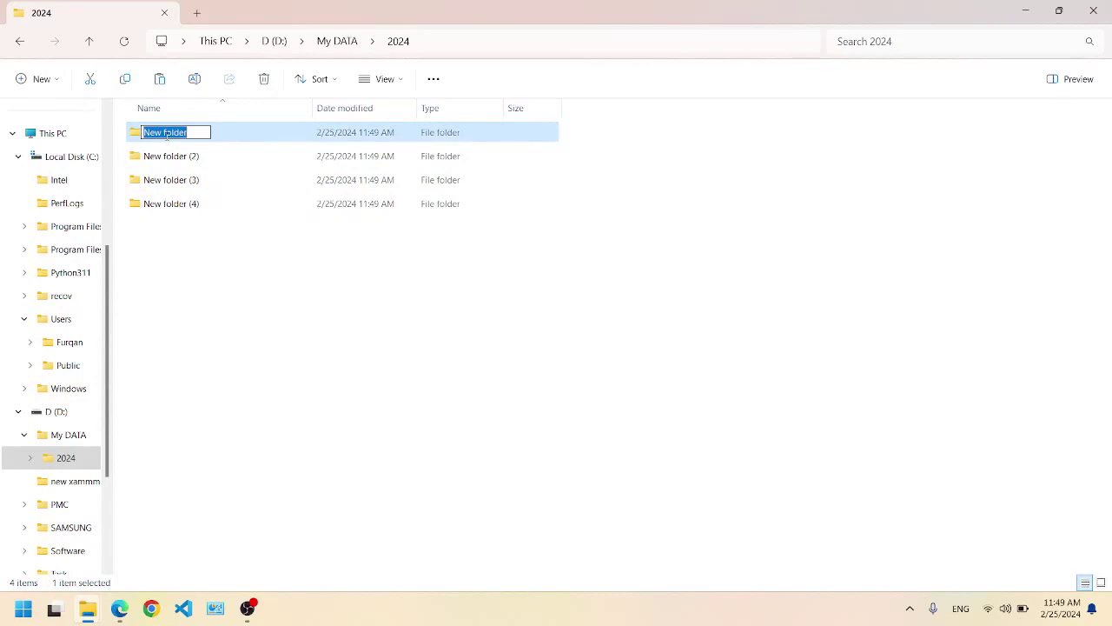
text(Videos)
key(Return)
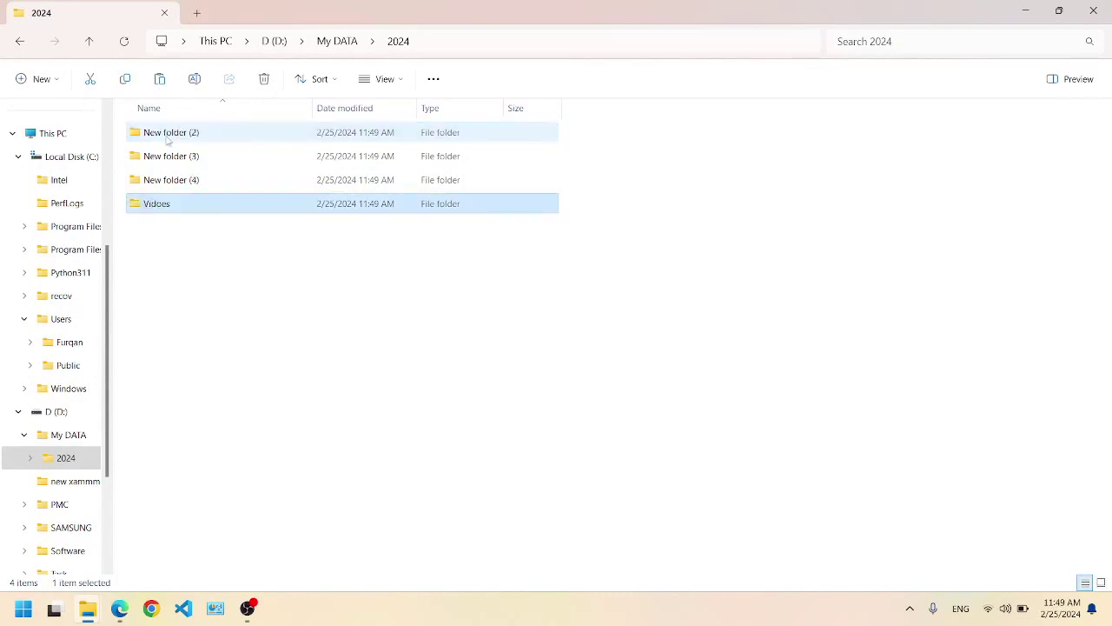
Rename New folder (2) inside 2024 as Documents.
key(Up)
key(Up)
key(Up)
key(F2)
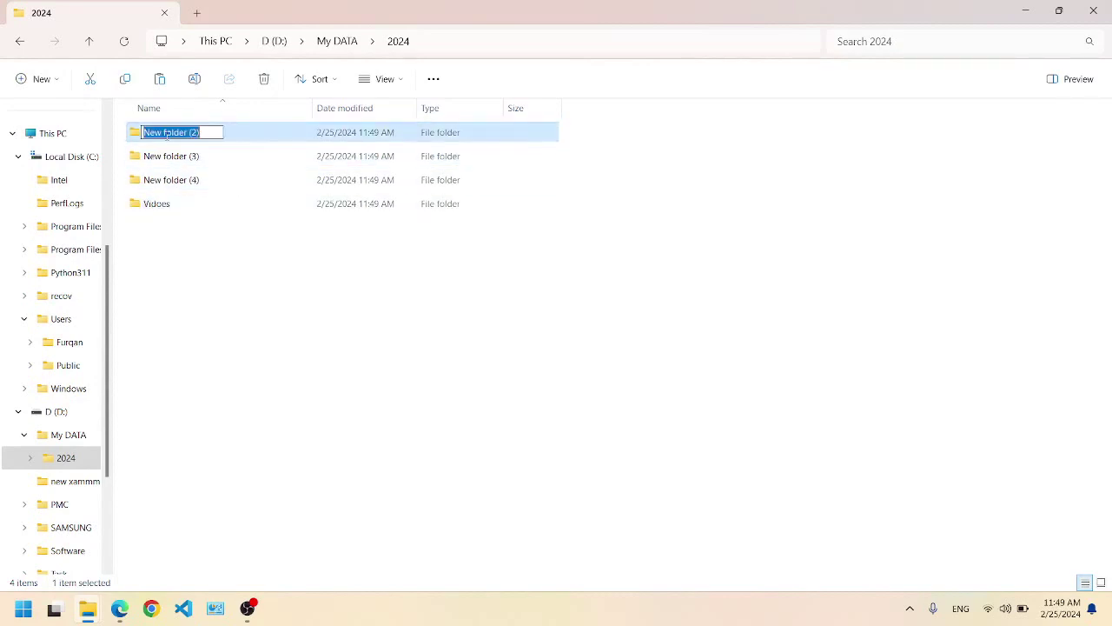
text(Documents)
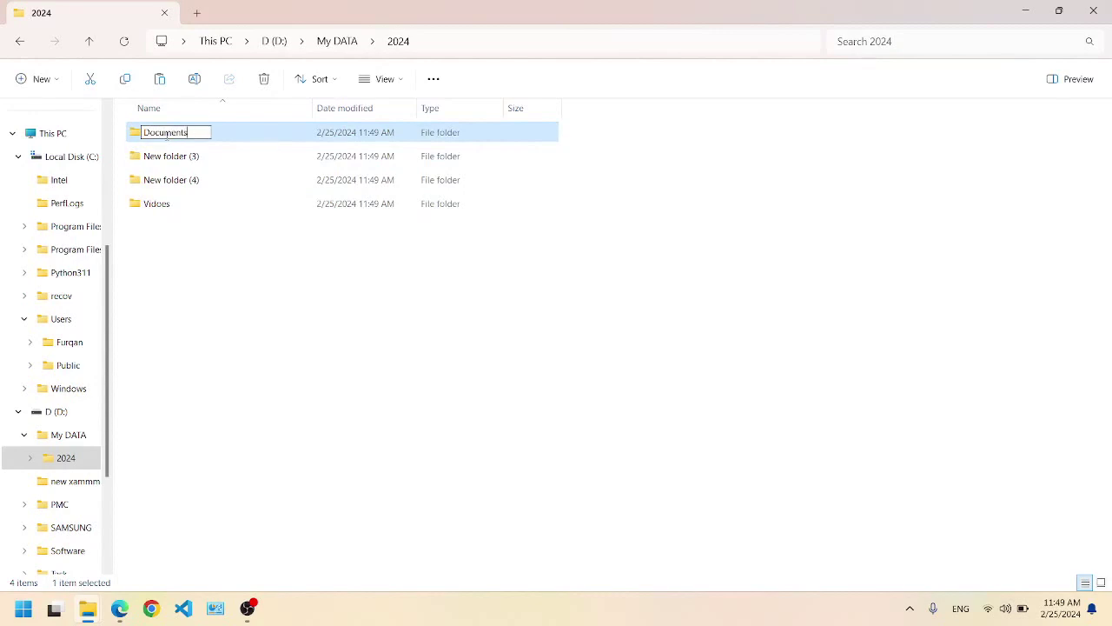
key(Return)
Rename New folder (3) as Audios and New folder (4) as Pictures inside 2024.
click(166, 154)
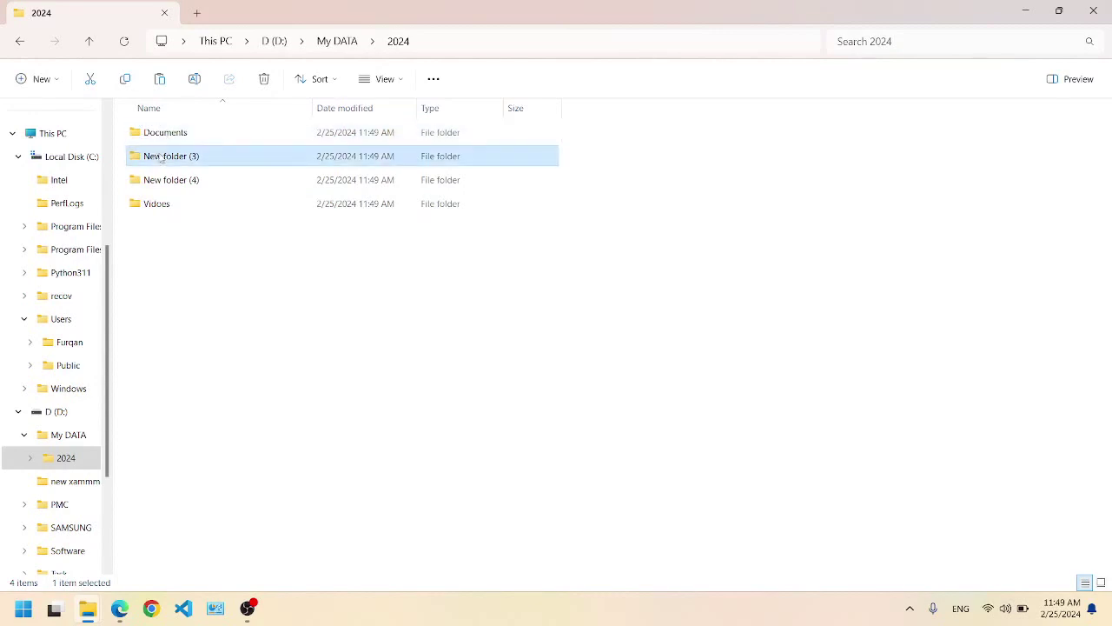
key(F2)
text(Audios)
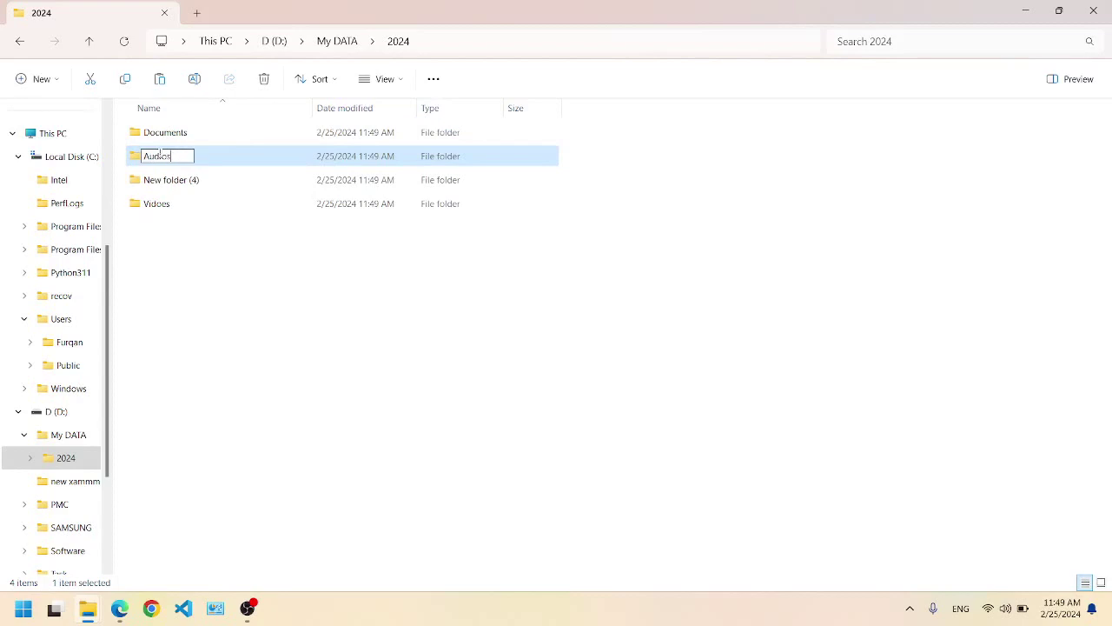
key(Tab)
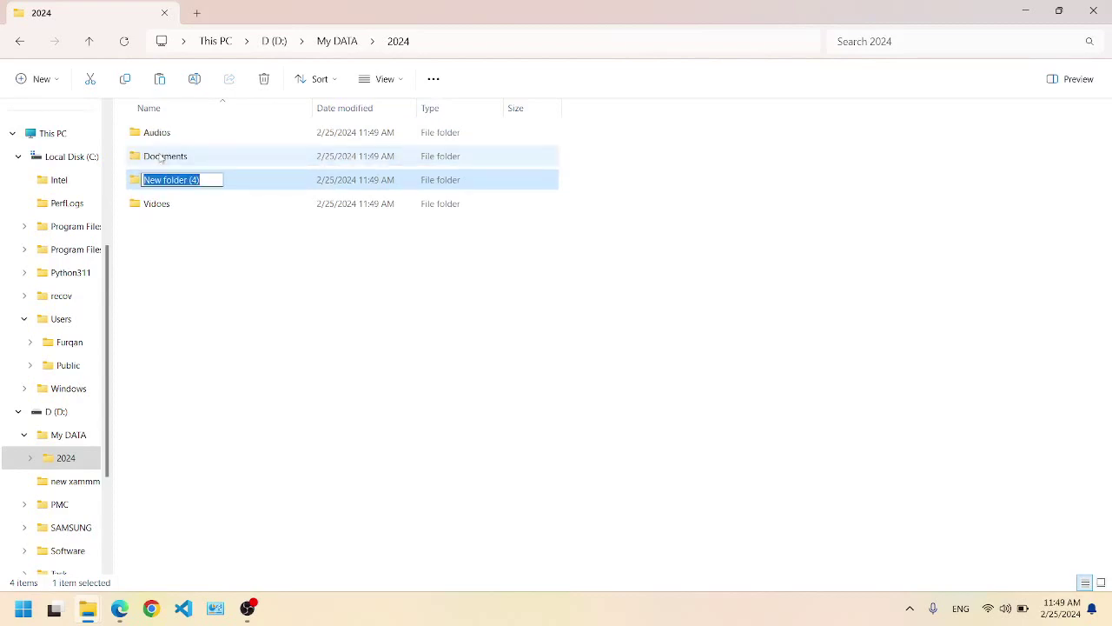
text(Pic)
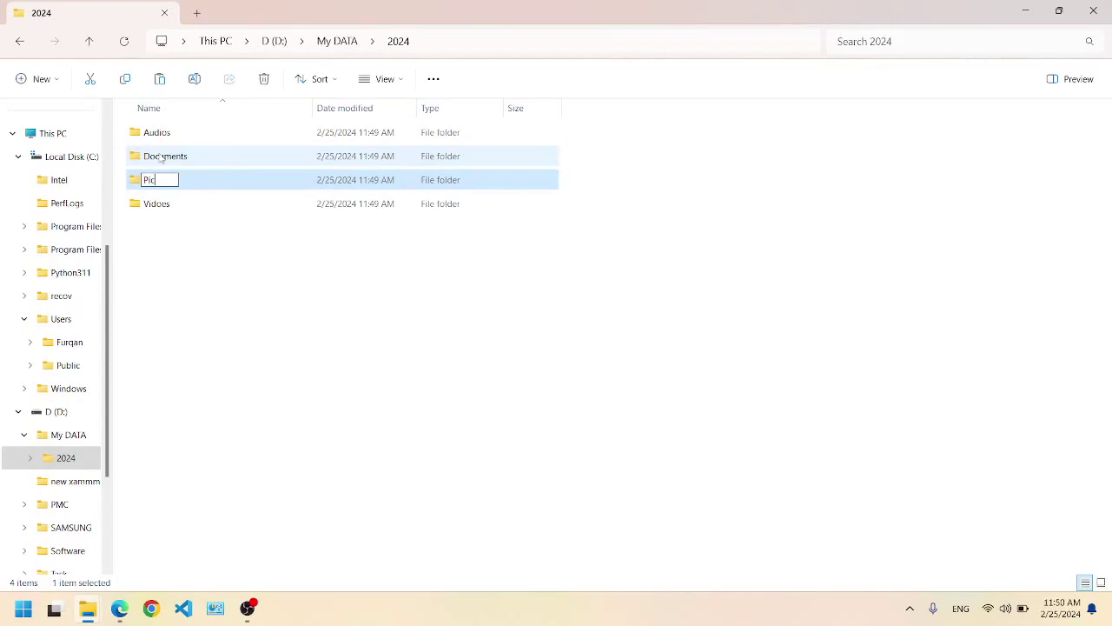
text(tures)
key(Return)
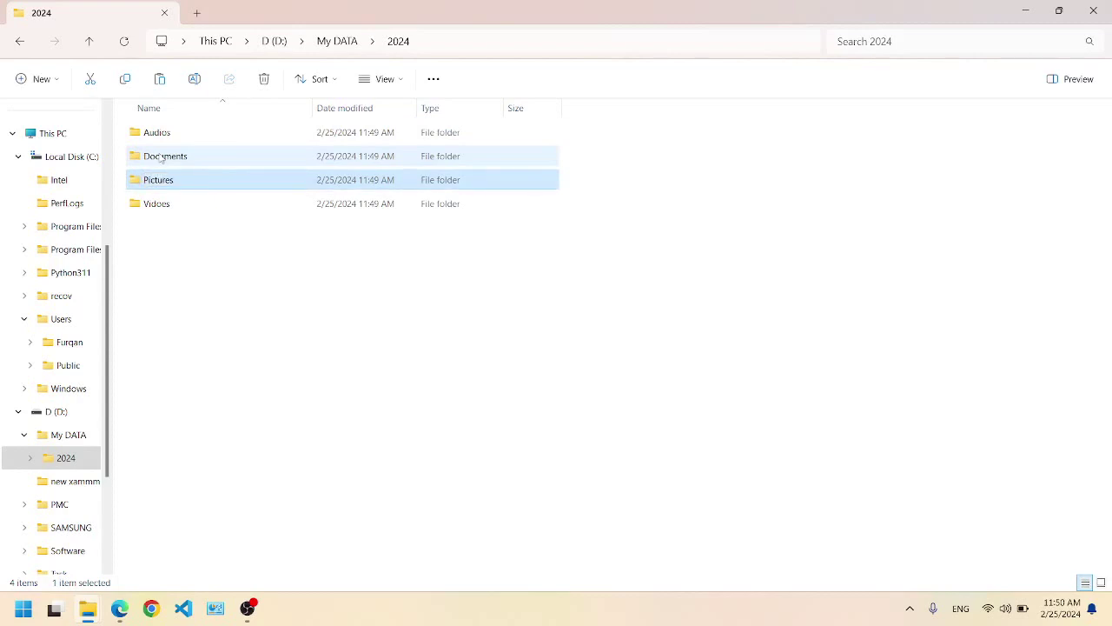
Duplicate the 2024 folder within My DATA and rename the copy 2025.
click(337, 41)
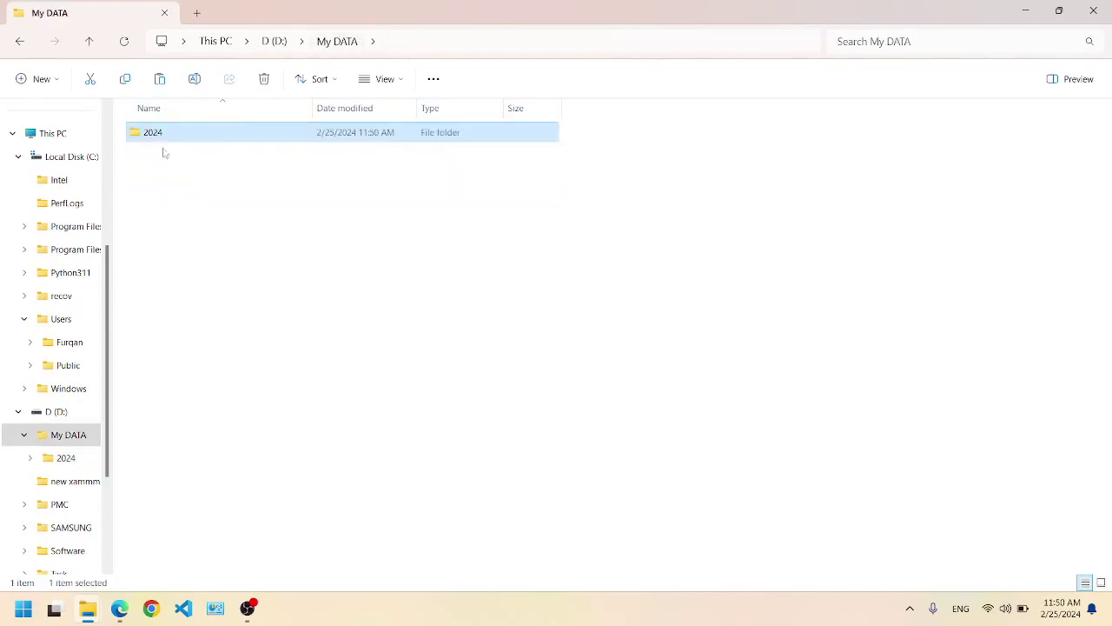
right_click(159, 134)
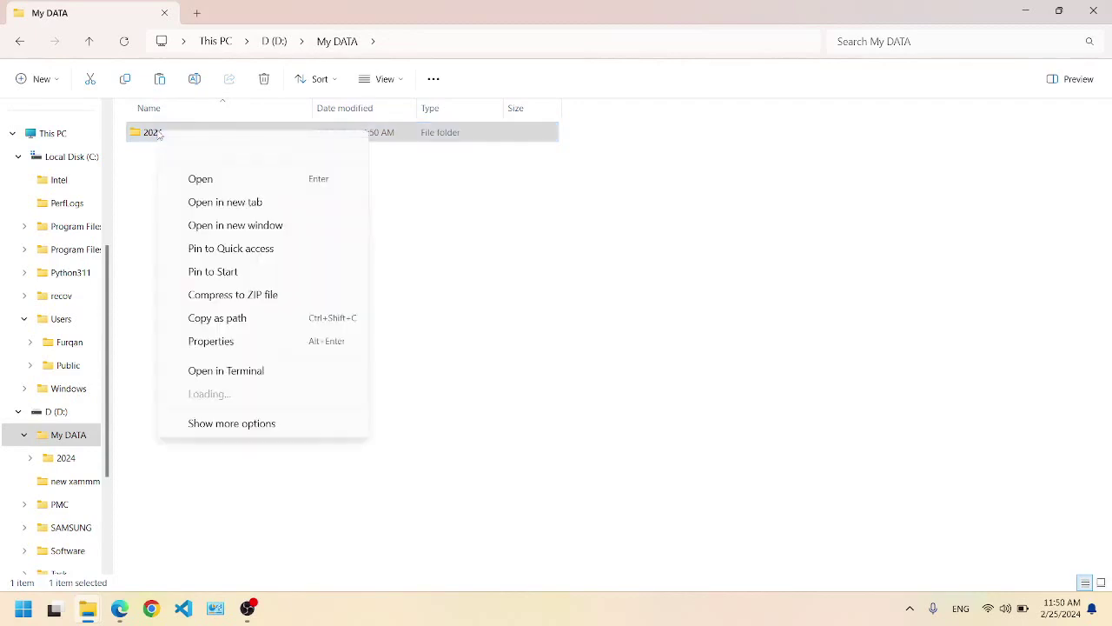
click(203, 423)
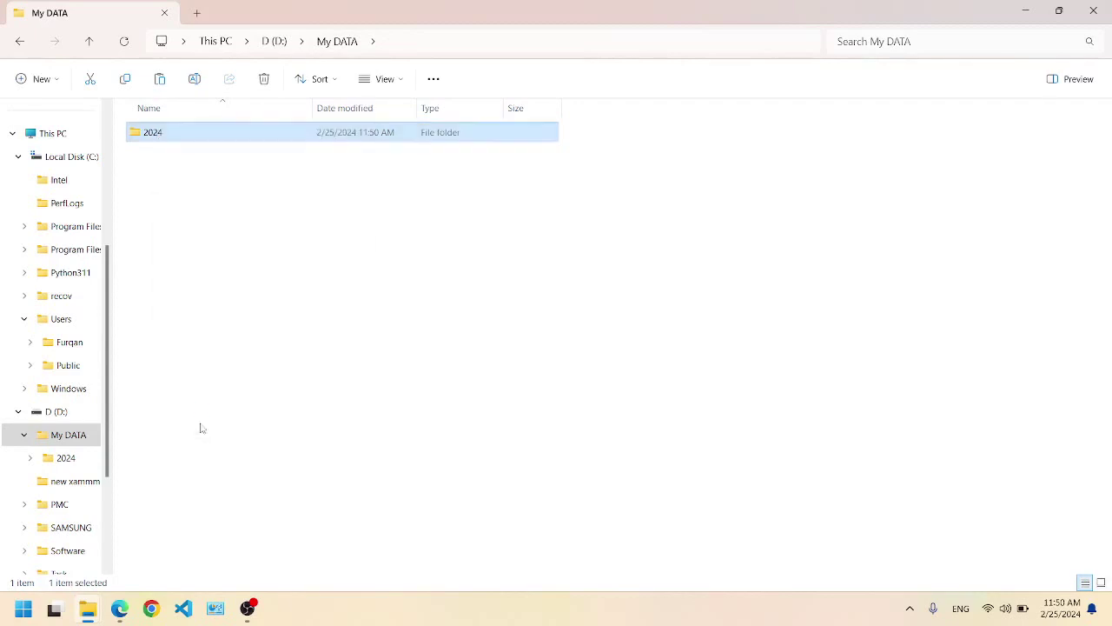
click(189, 419)
click(185, 235)
key(ctrl+v)
click(159, 155)
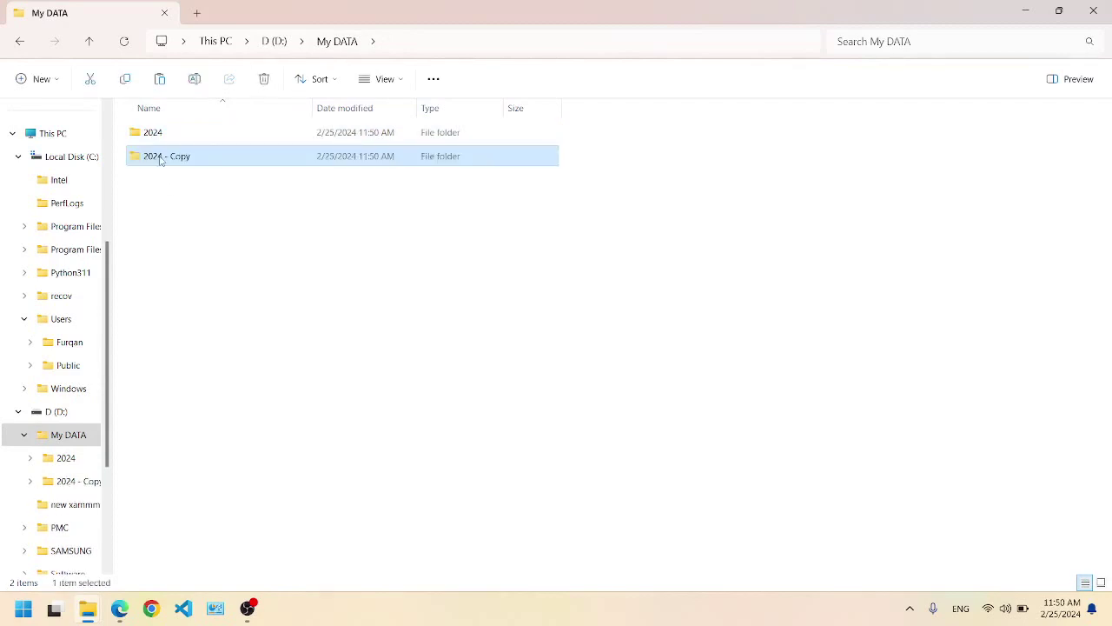
text(5)
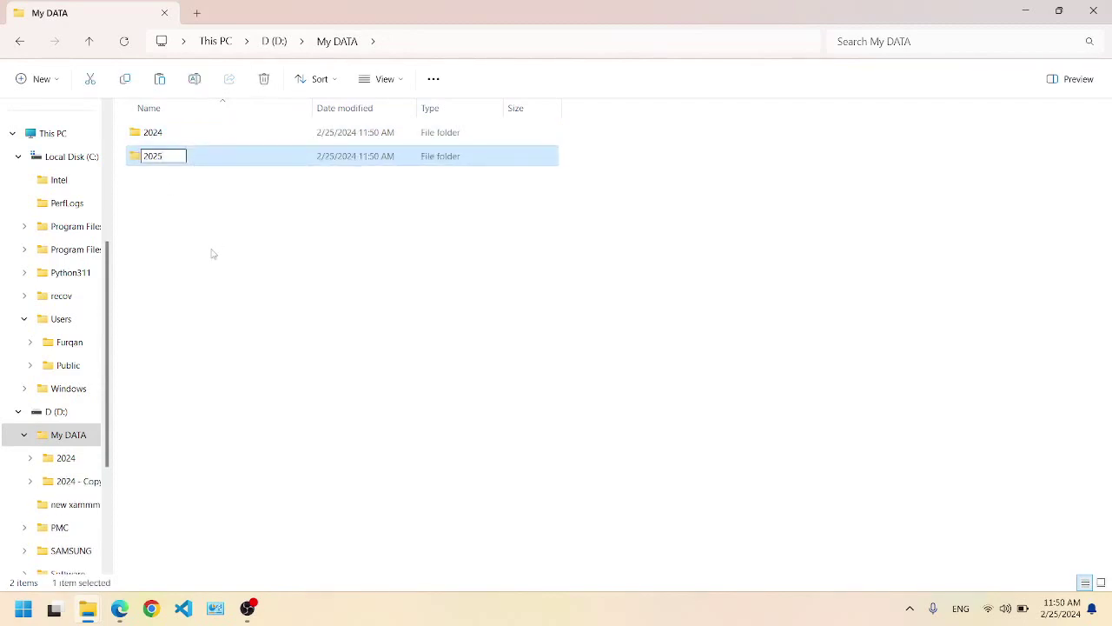
click(211, 252)
Duplicate the 2025 folder in My DATA as 2026 and check the subfolders inside 2024.
click(152, 158)
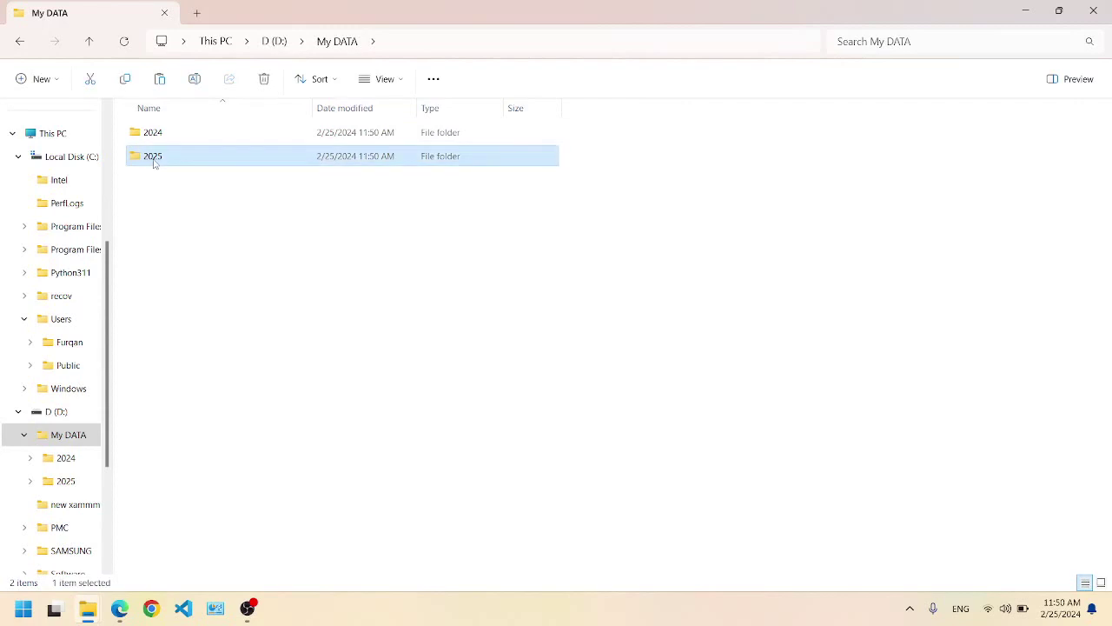
key(ctrl+c)
key(ctrl+v)
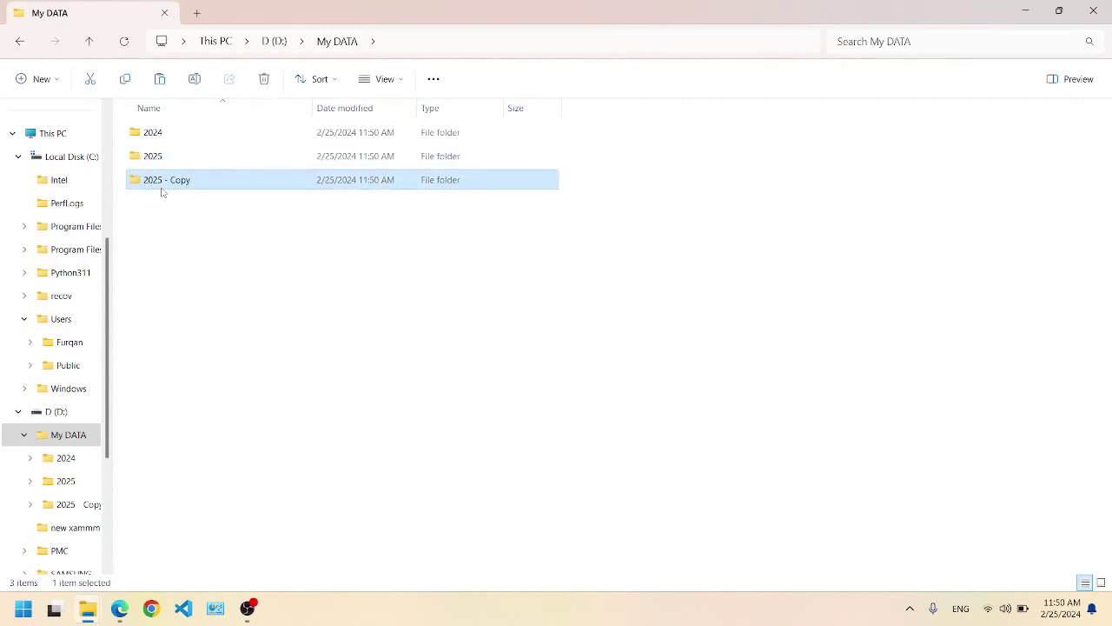
click(160, 183)
drag(159, 180, 244, 194)
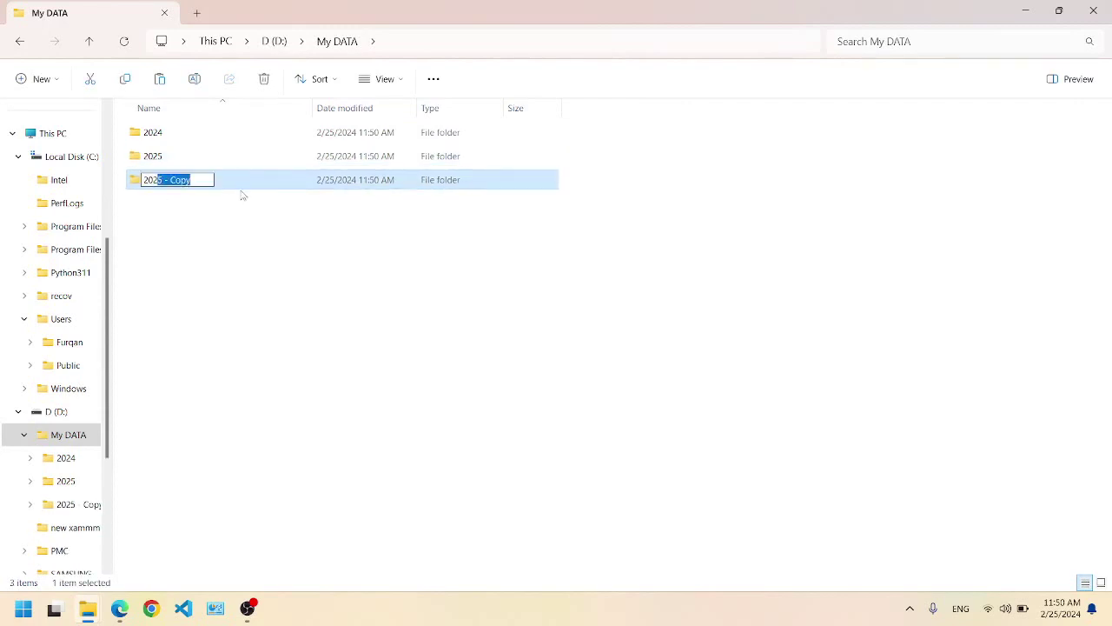
text(6)
click(212, 268)
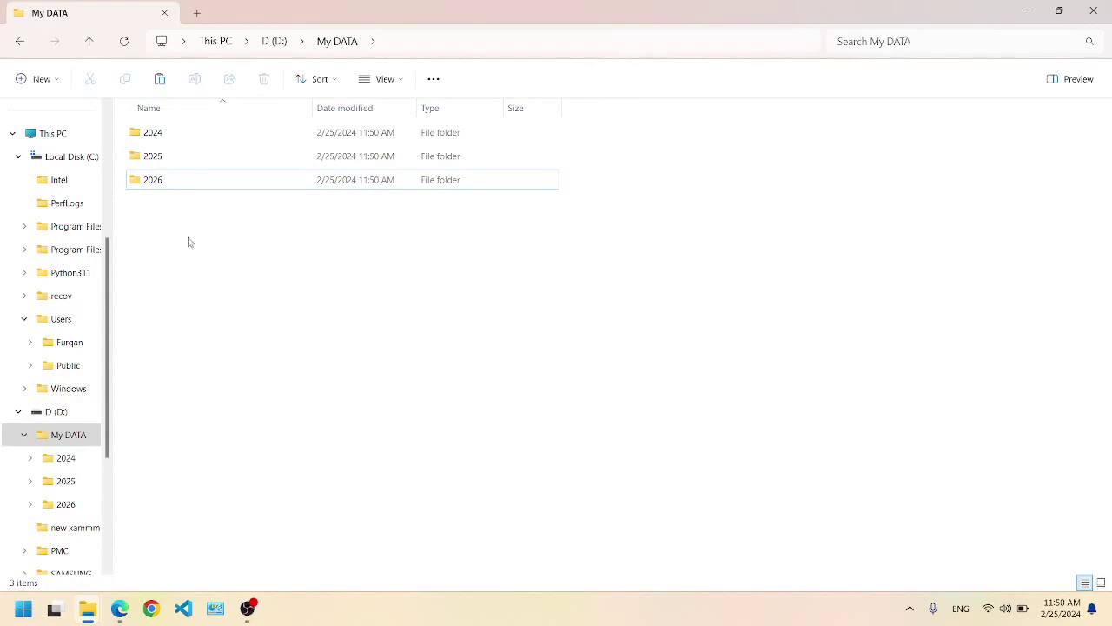
double_click(150, 131)
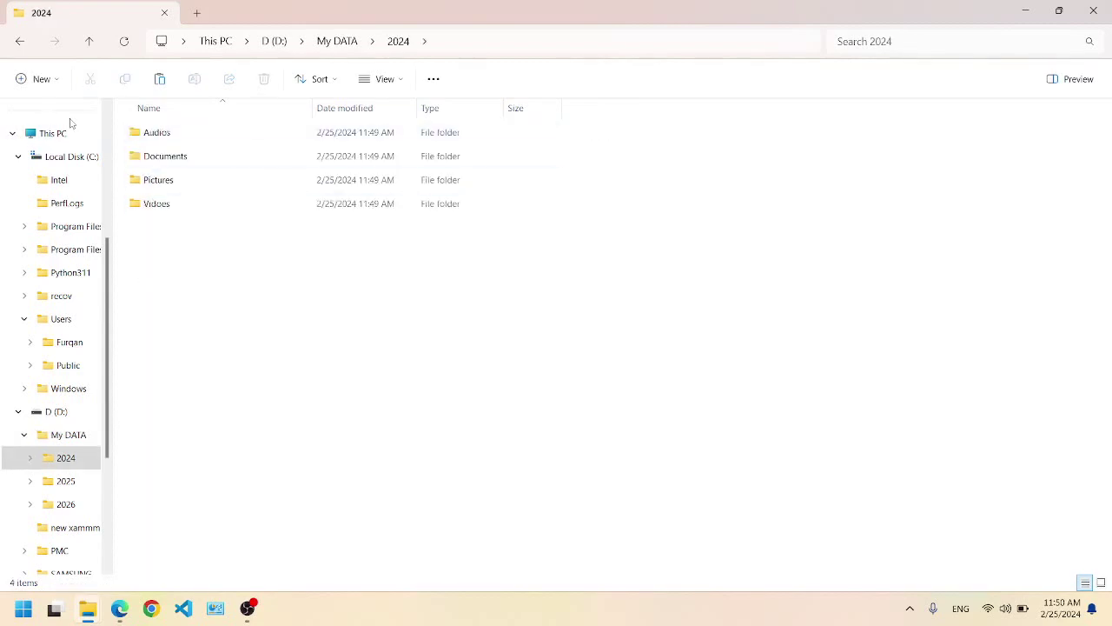
click(20, 41)
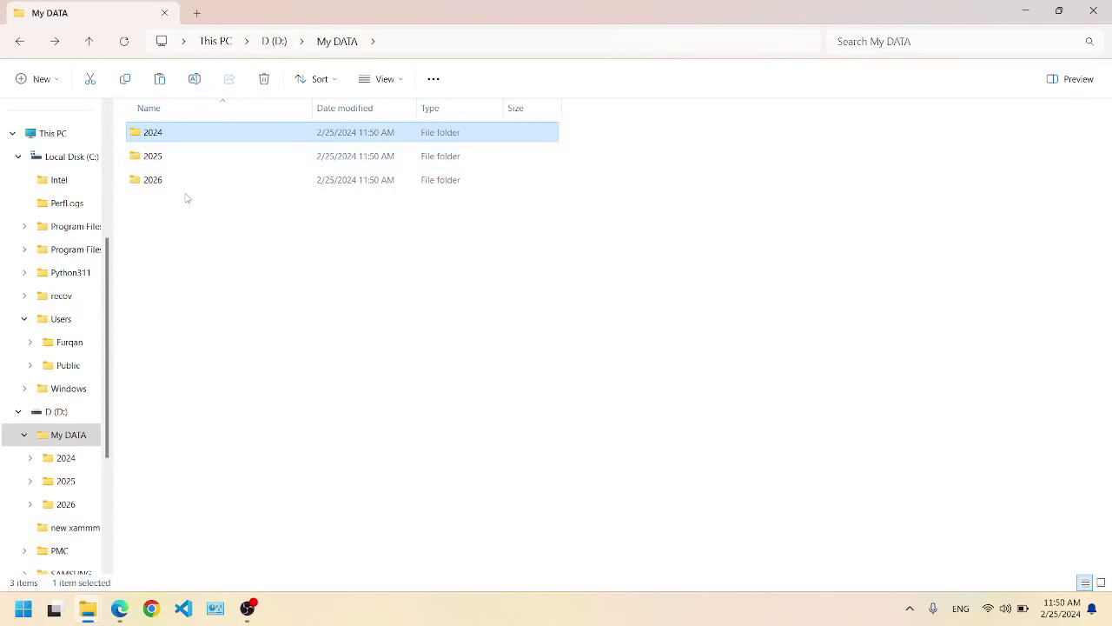
Create a desktop shortcut to the My DATA folder on D: and close the folder window.
key(super+d)
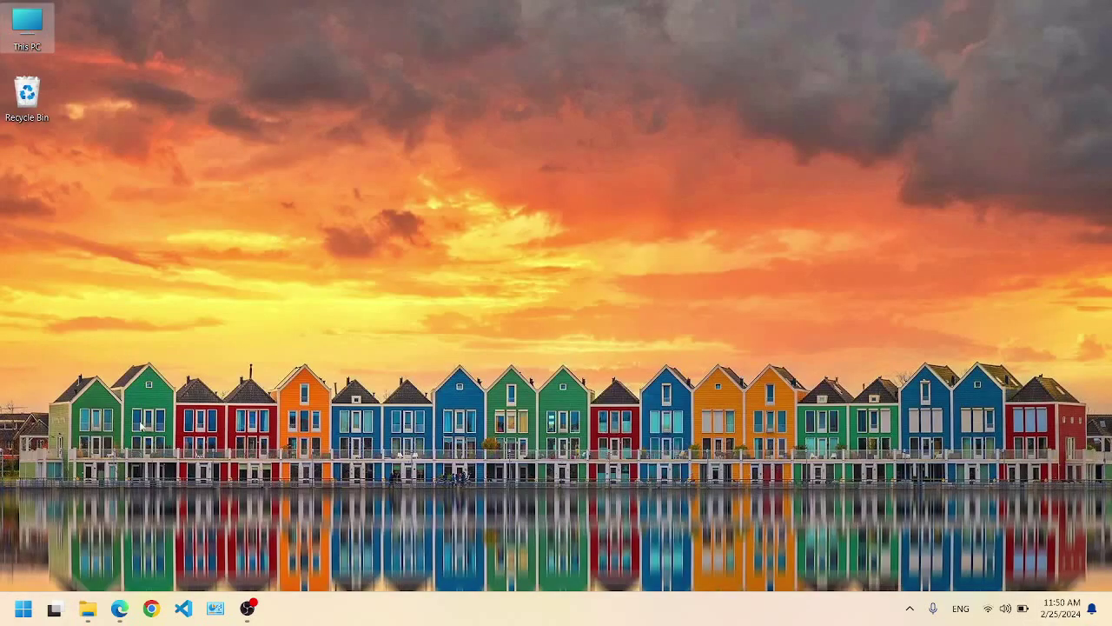
mouse_move(90, 612)
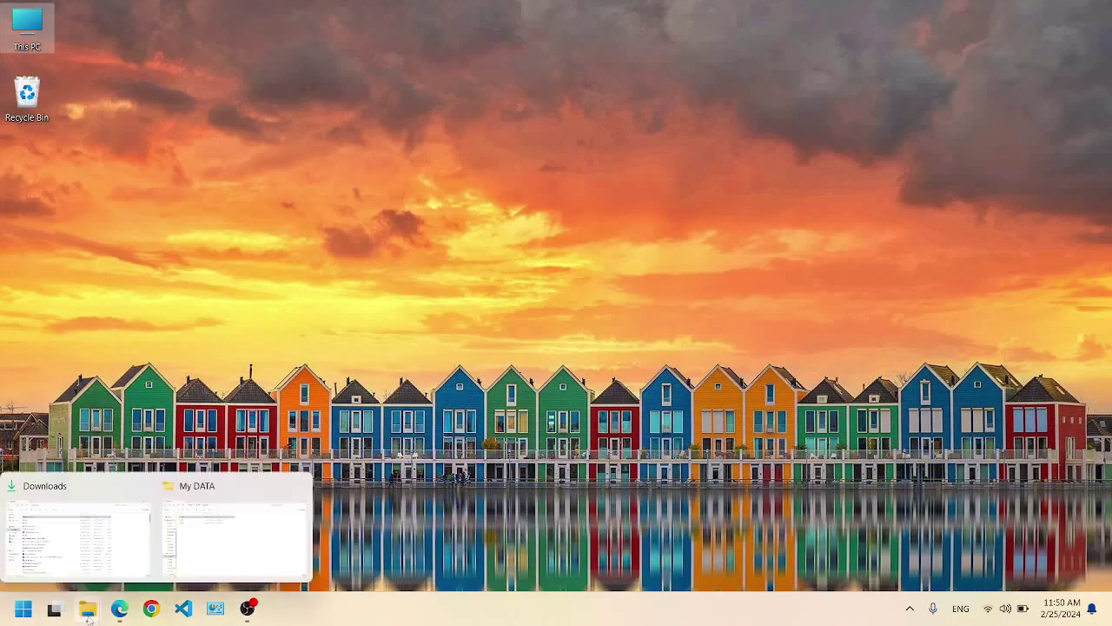
click(221, 545)
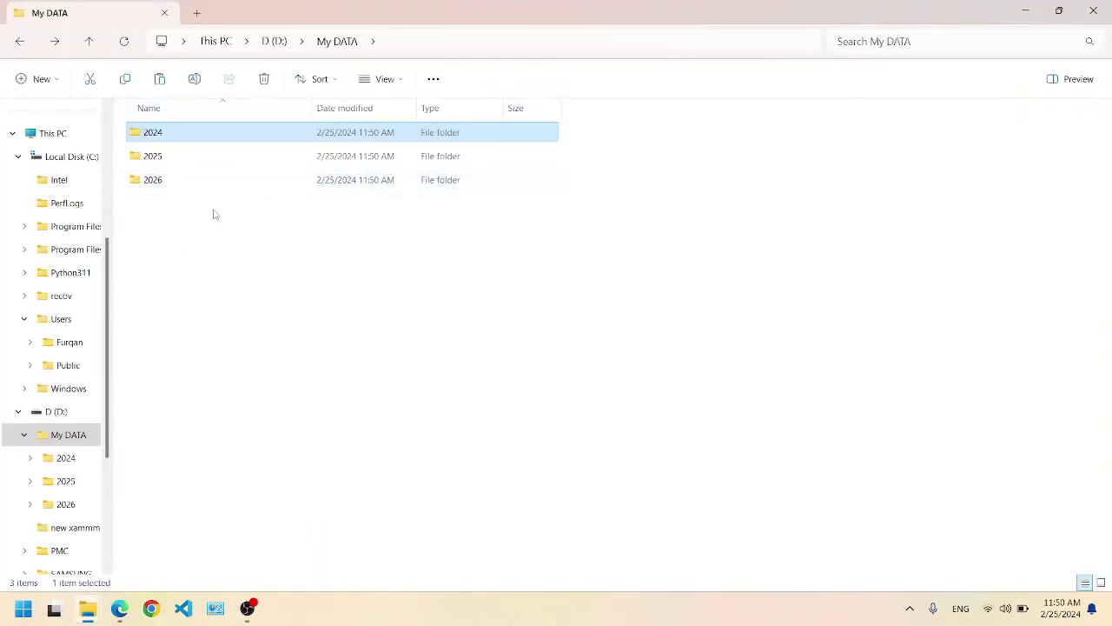
click(273, 41)
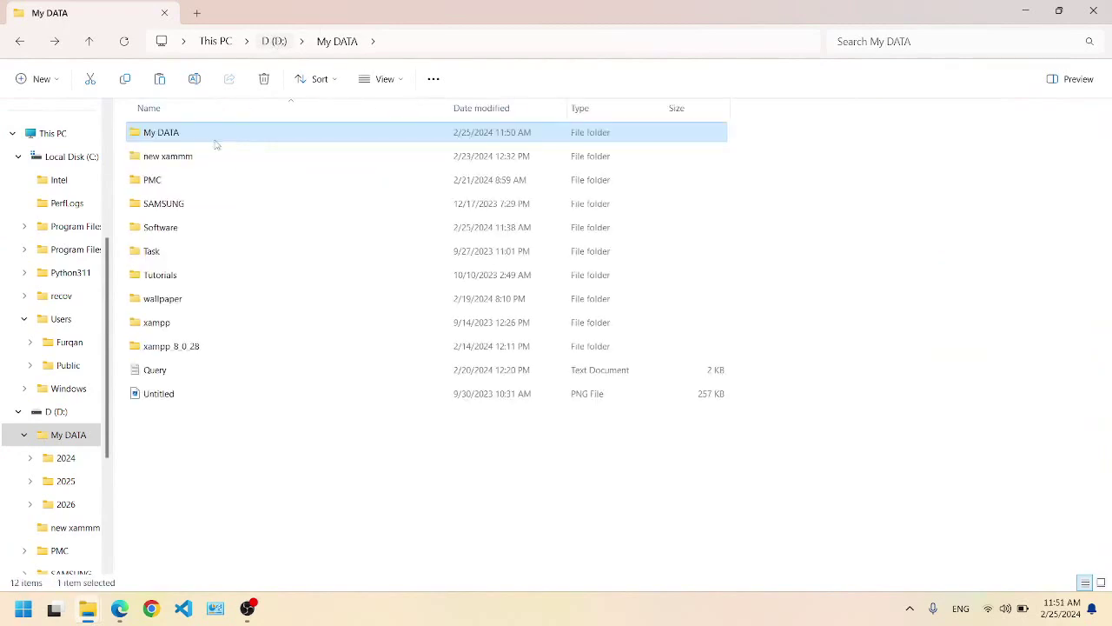
right_click(156, 138)
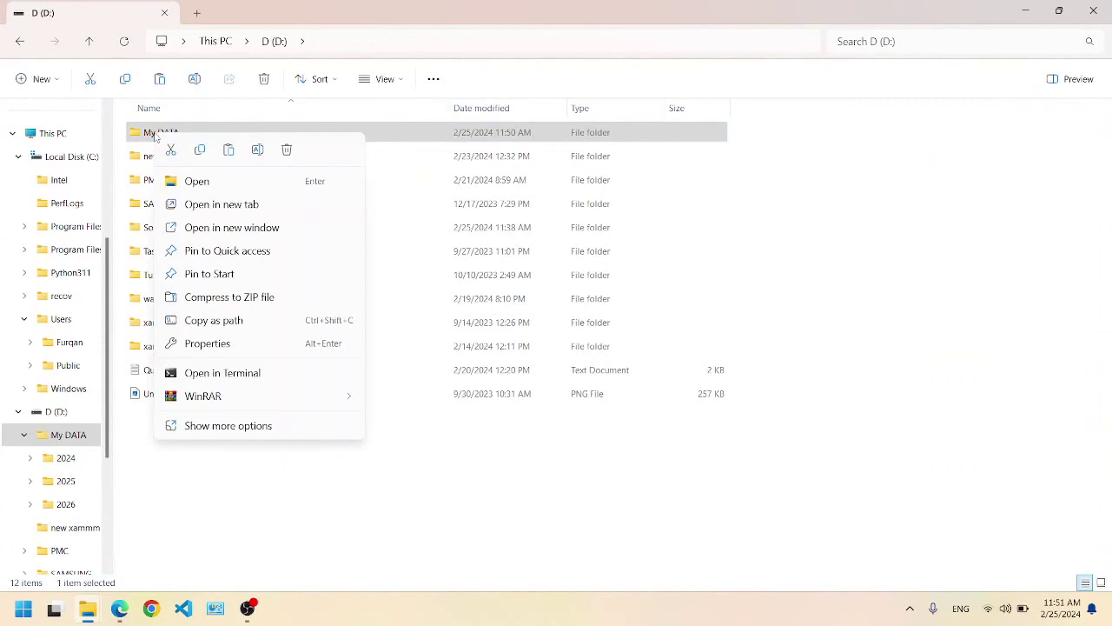
click(202, 429)
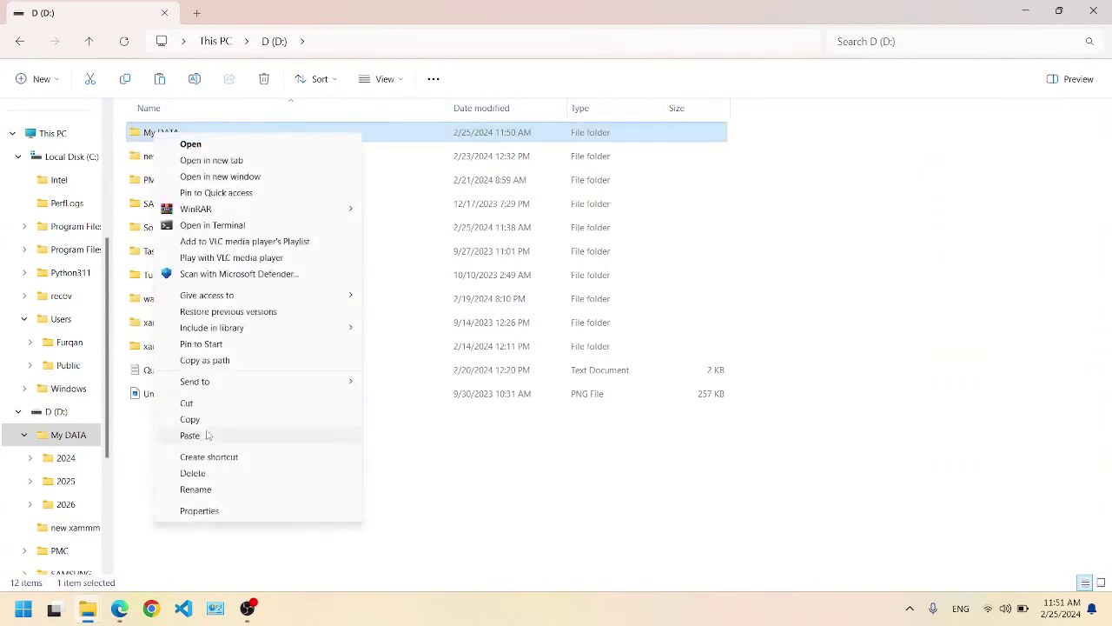
mouse_move(286, 383)
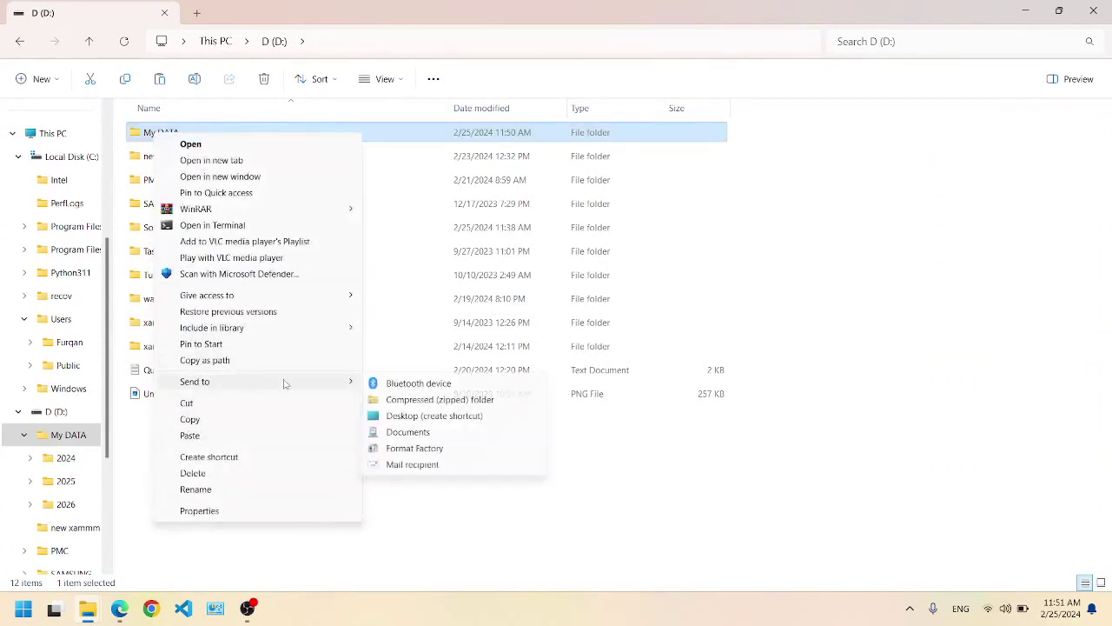
click(413, 417)
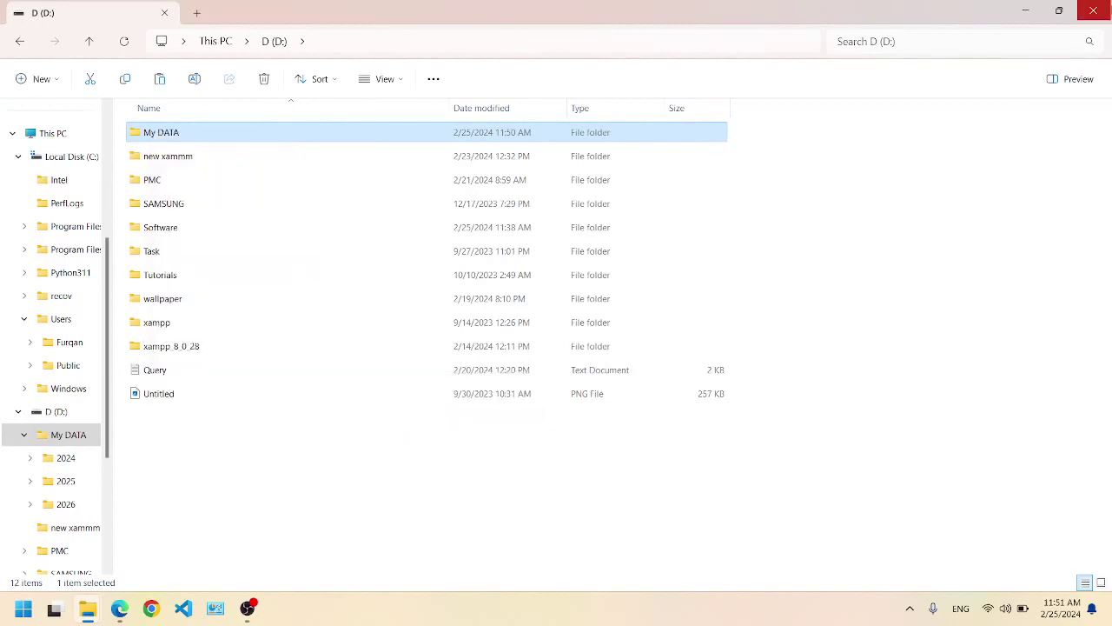
click(1093, 11)
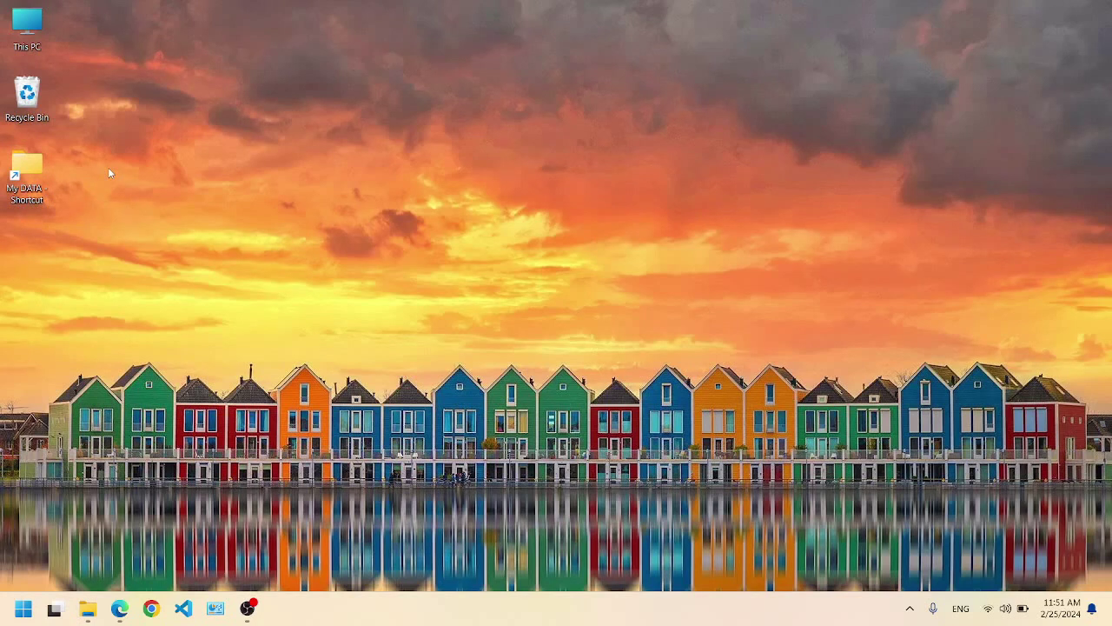
Open My DATA through its desktop shortcut, close the window, and move the shortcut to the Recycle Bin.
double_click(29, 189)
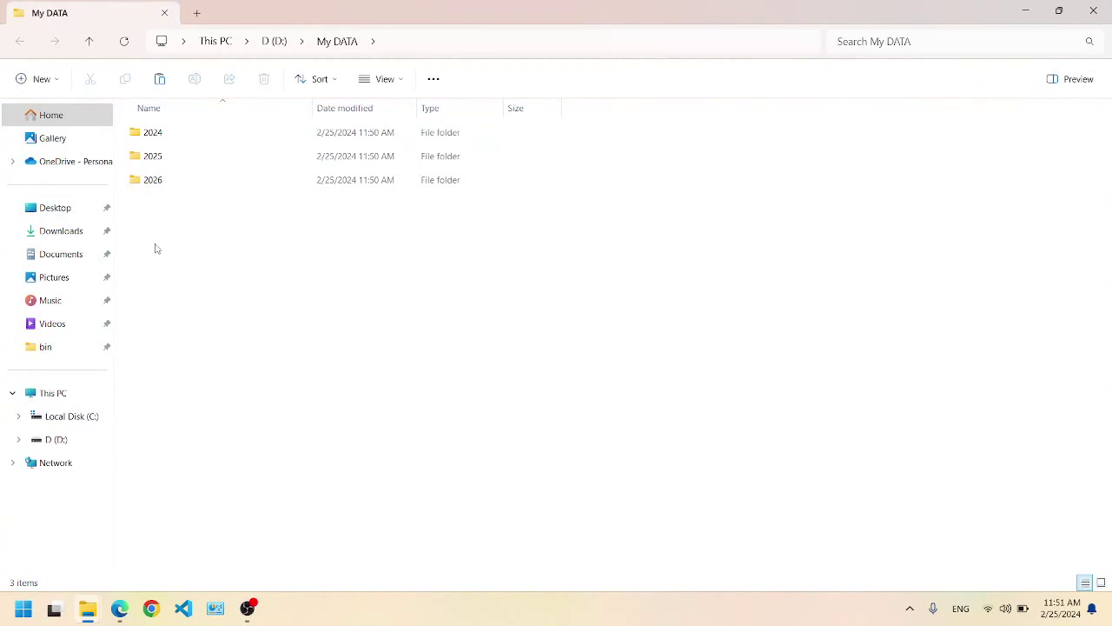
key(alt+F4)
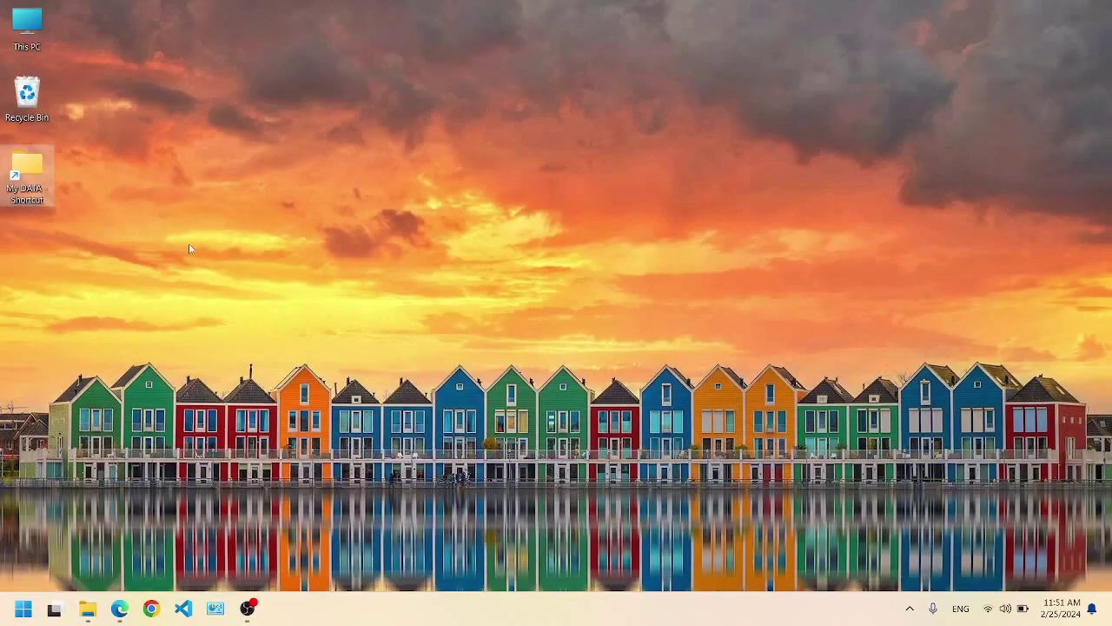
drag(26, 183, 32, 108)
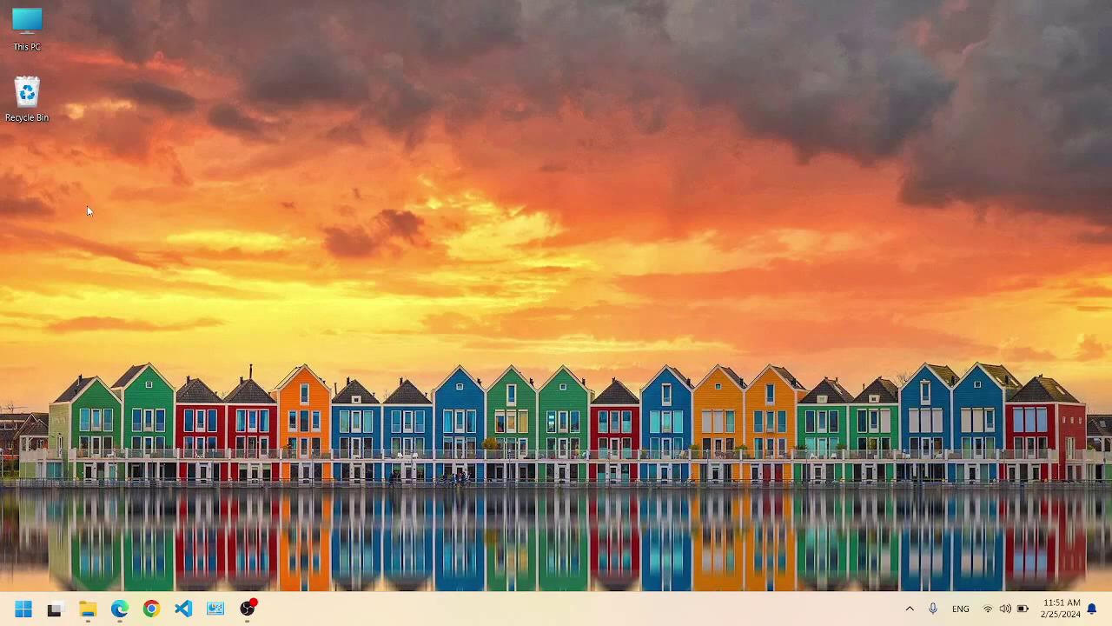
Browse from This PC to My DATA on D:, check the subfolders inside 2025, and return to My DATA.
double_click(26, 31)
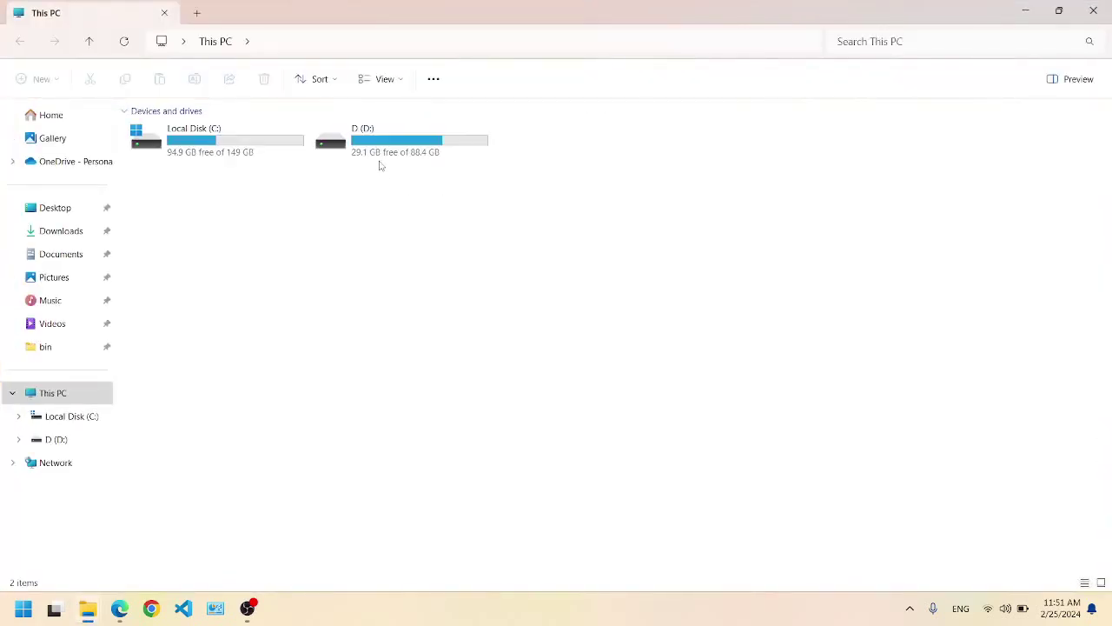
double_click(380, 165)
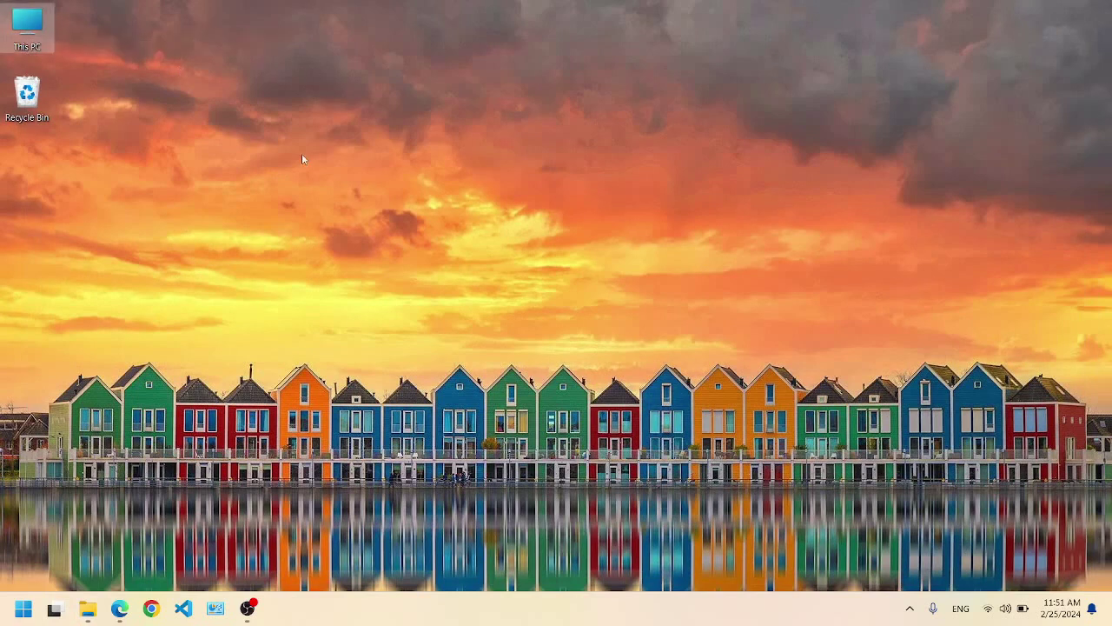
double_click(35, 26)
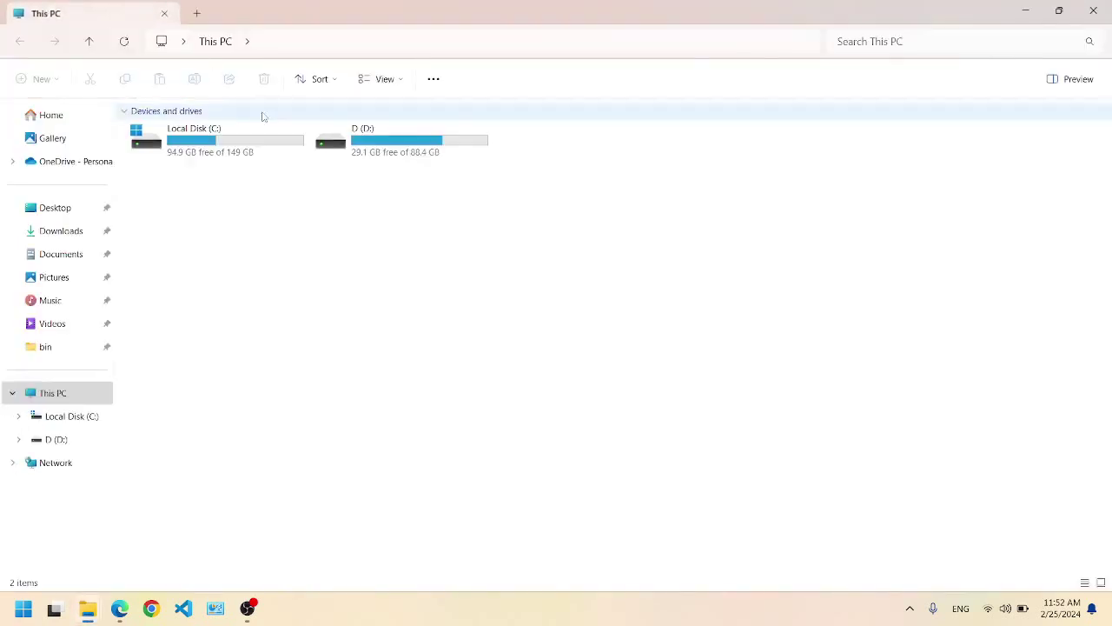
double_click(336, 151)
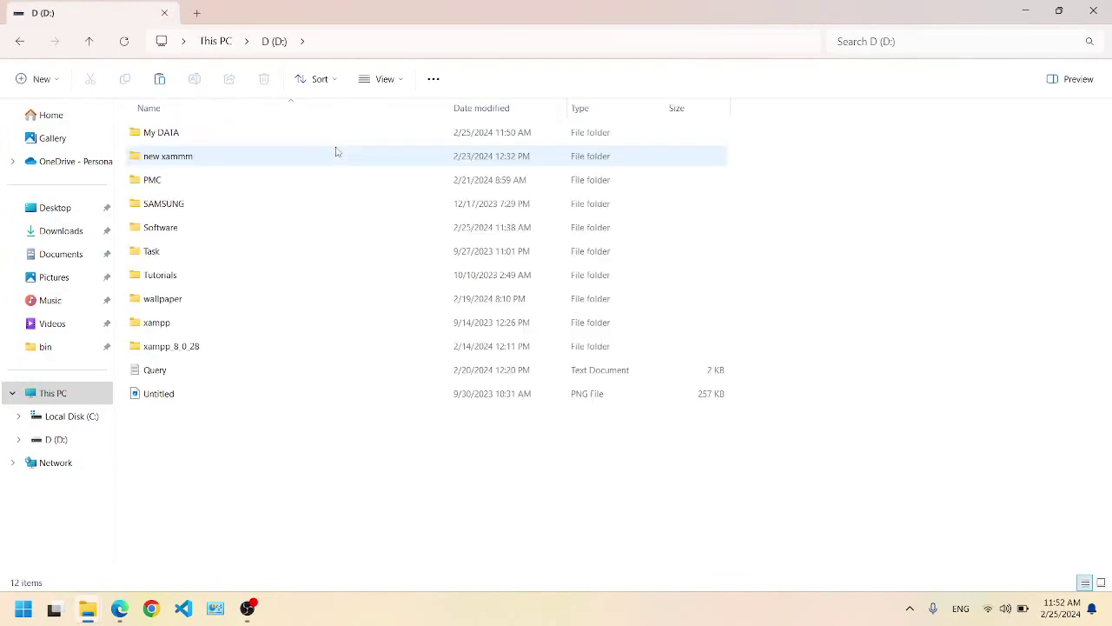
click(159, 140)
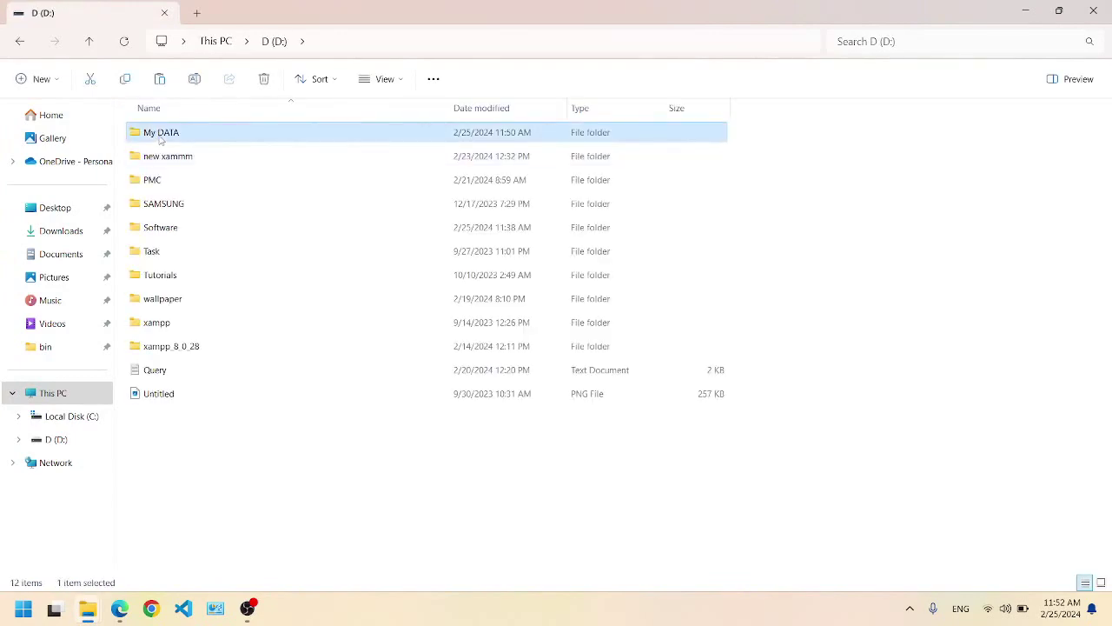
double_click(160, 140)
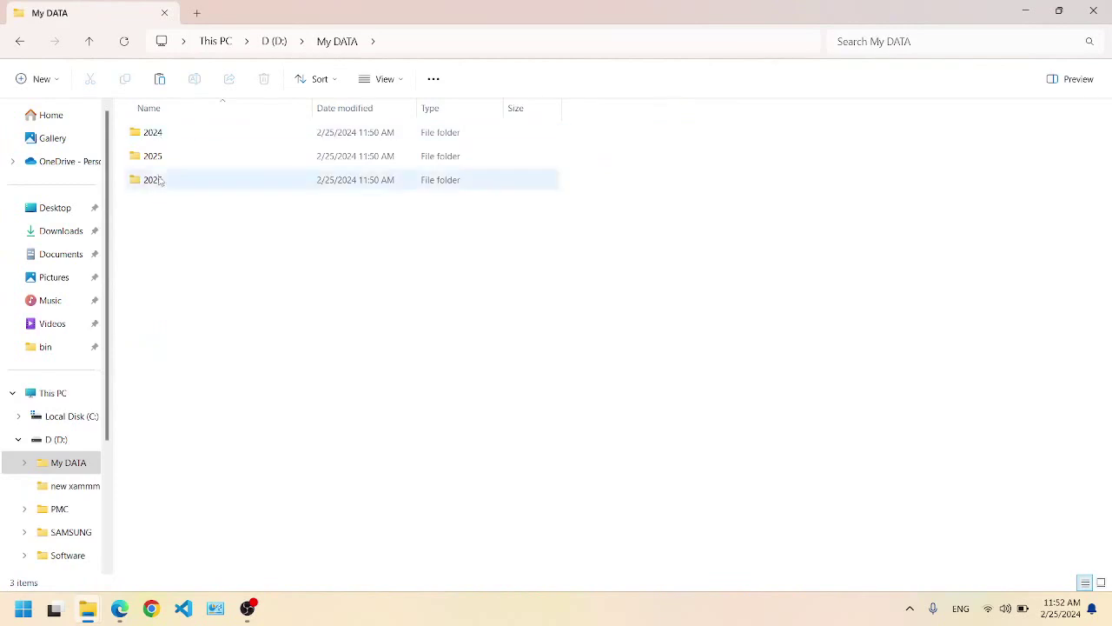
click(152, 156)
double_click(152, 156)
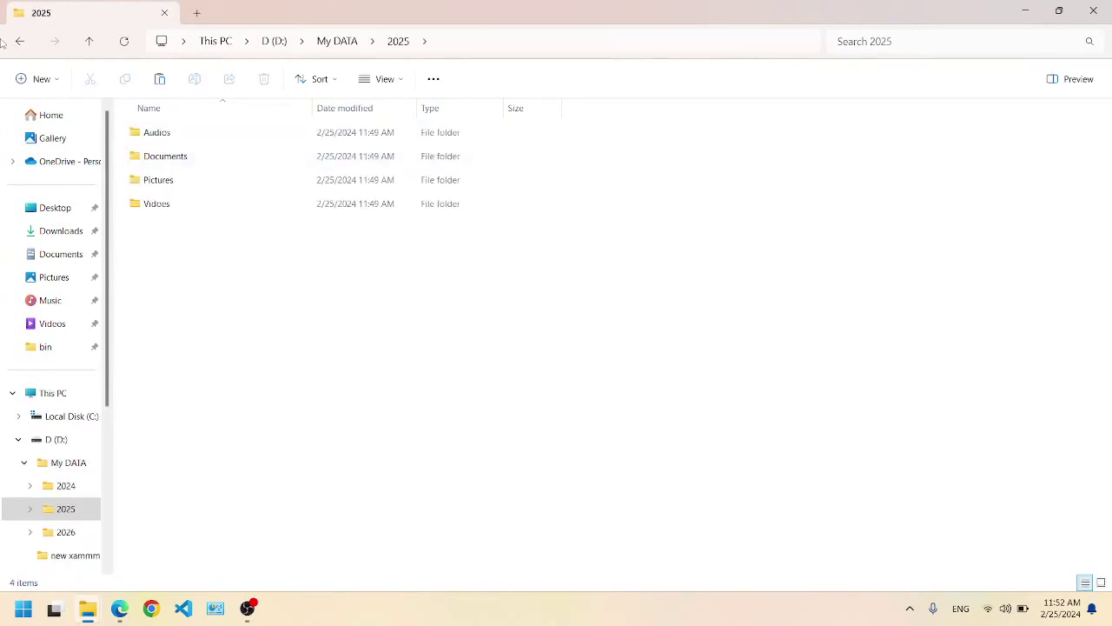
key(alt+Left)
click(261, 266)
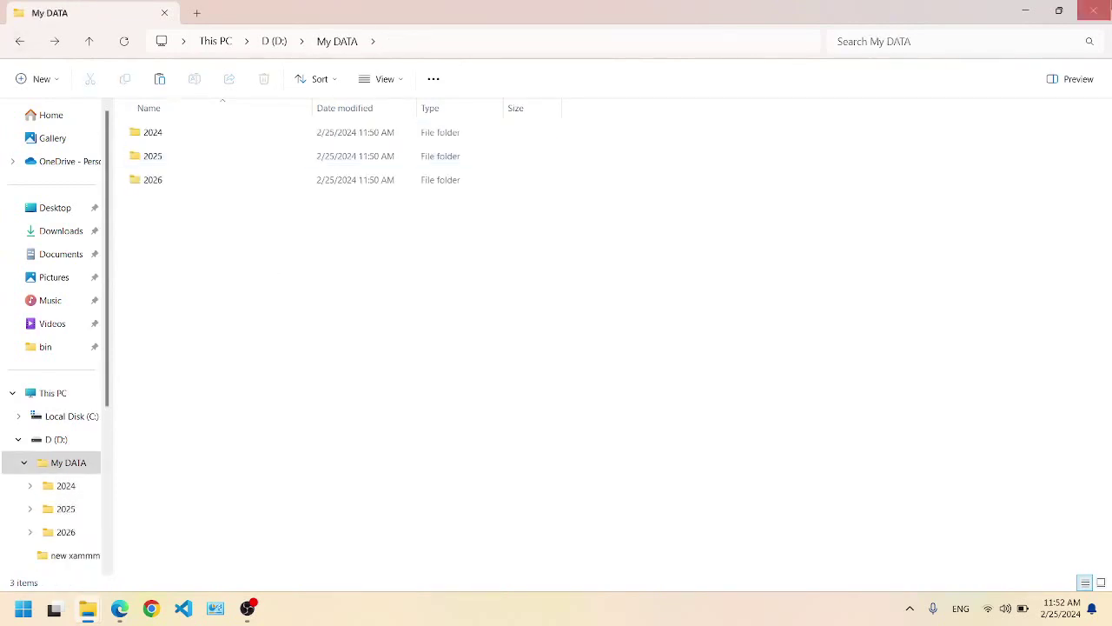